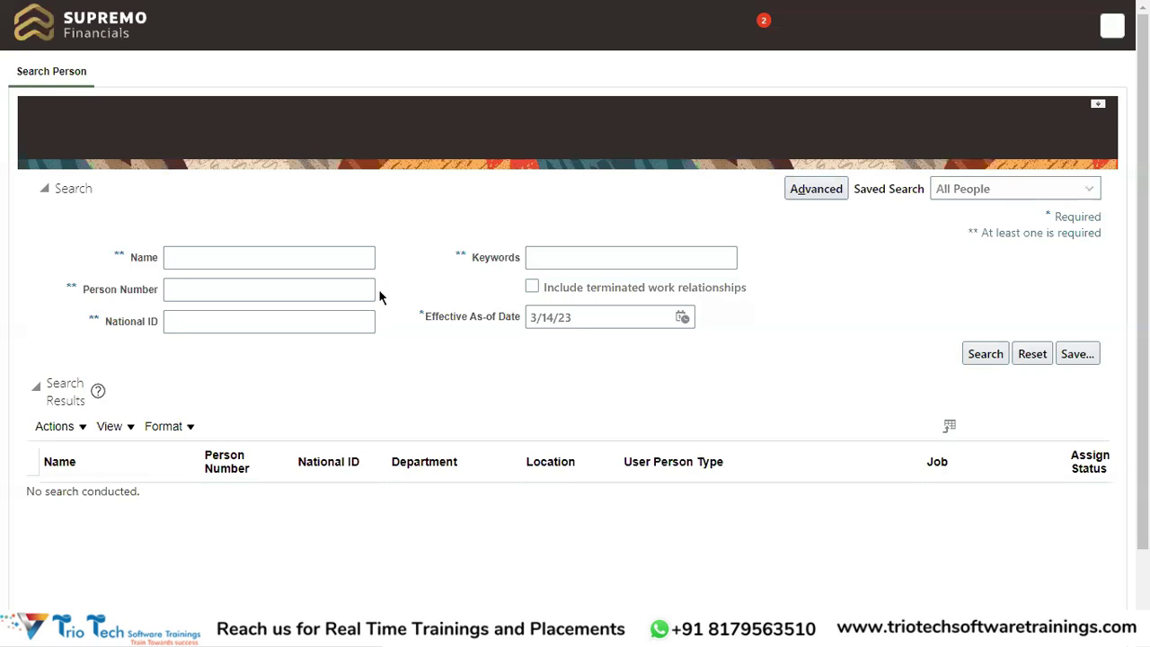
Search for Person Number 30% and open a listed employee's employment record
click(252, 290)
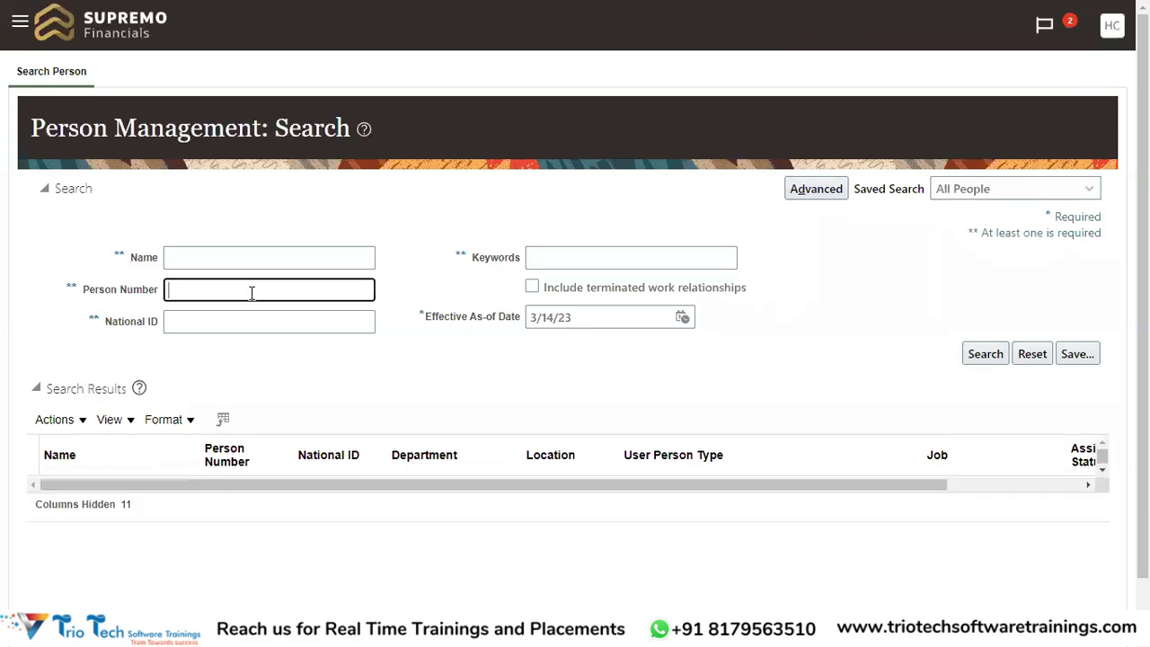
text(30%)
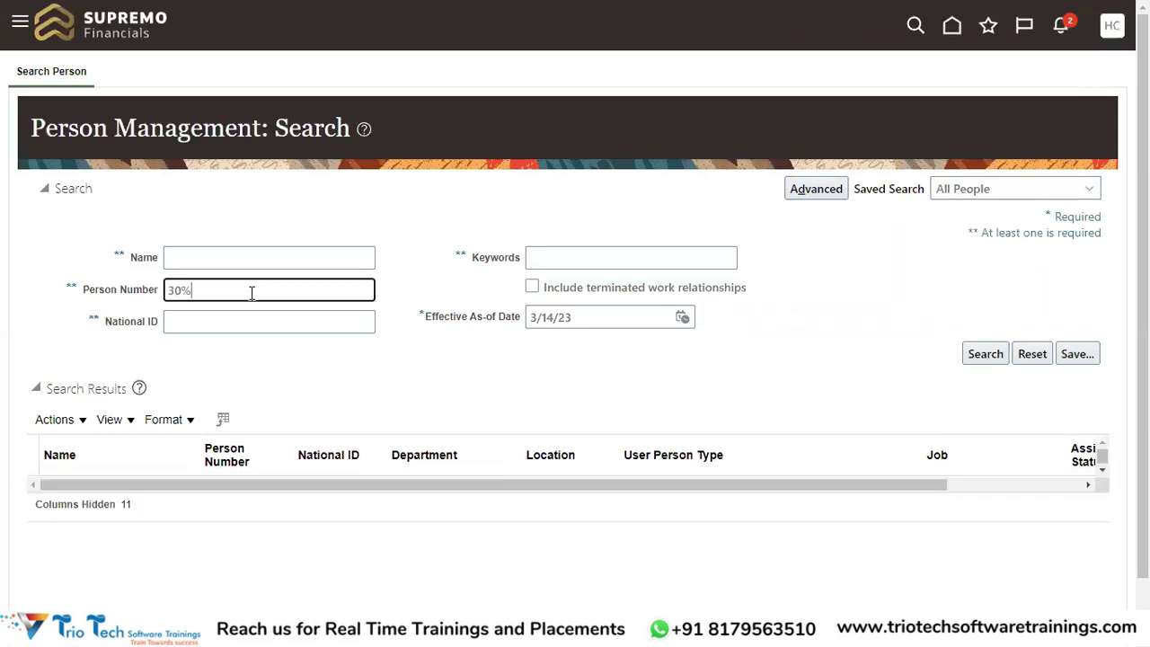
key(Return)
scroll(416, 350, down, 3)
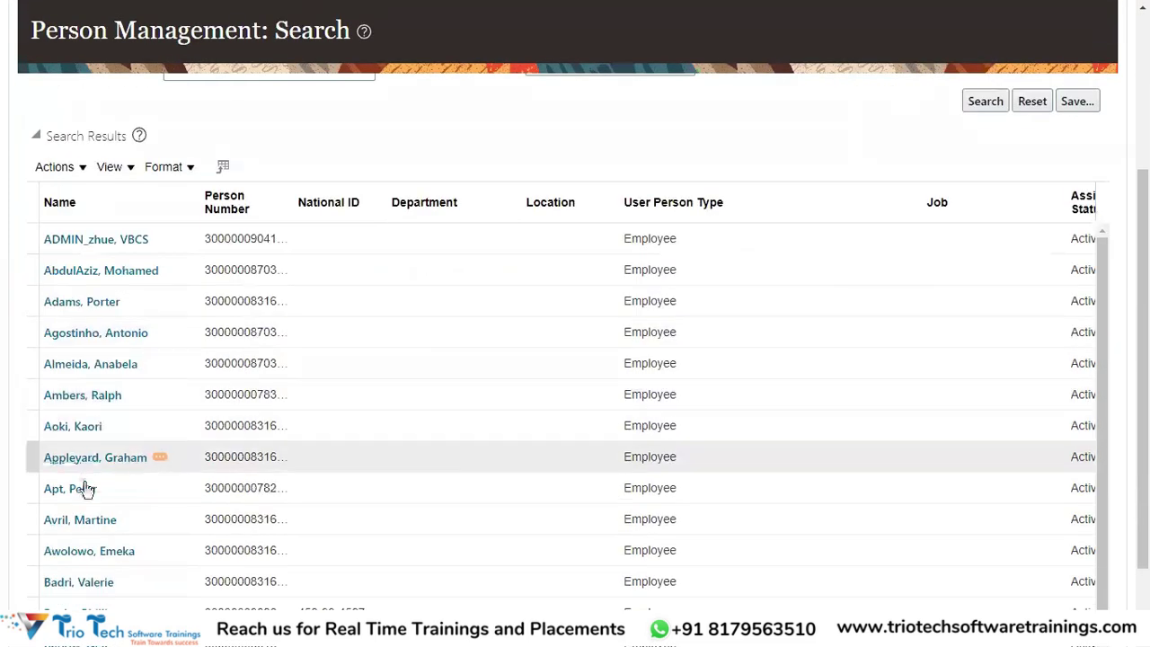
click(36, 529)
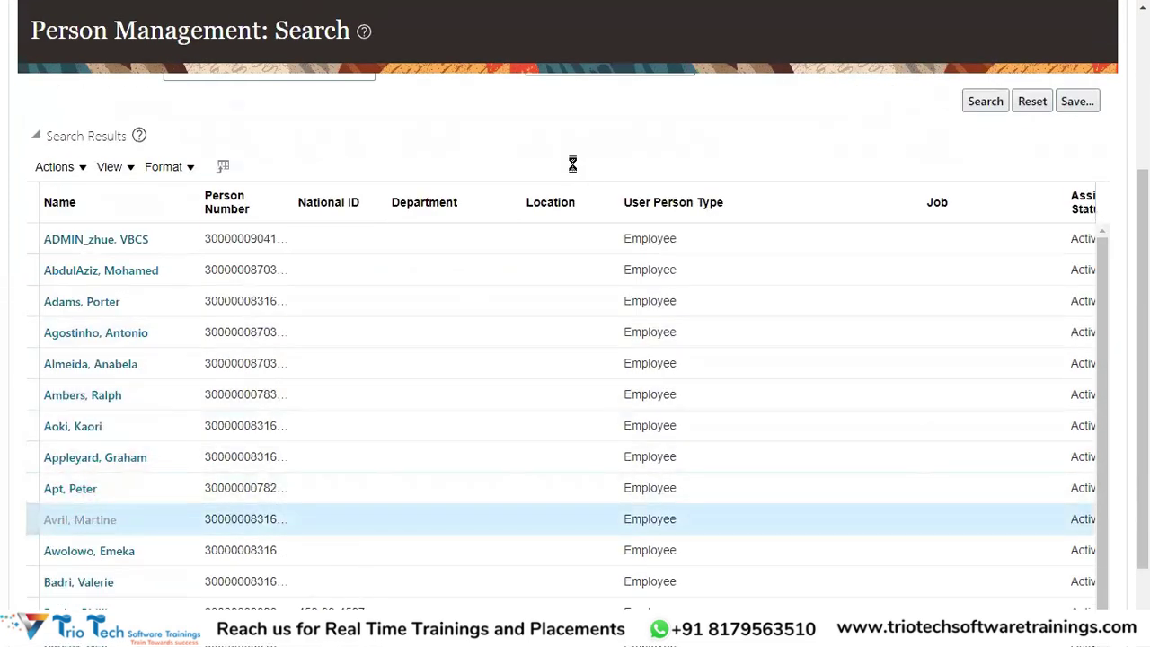
scroll(589, 180, up, 3)
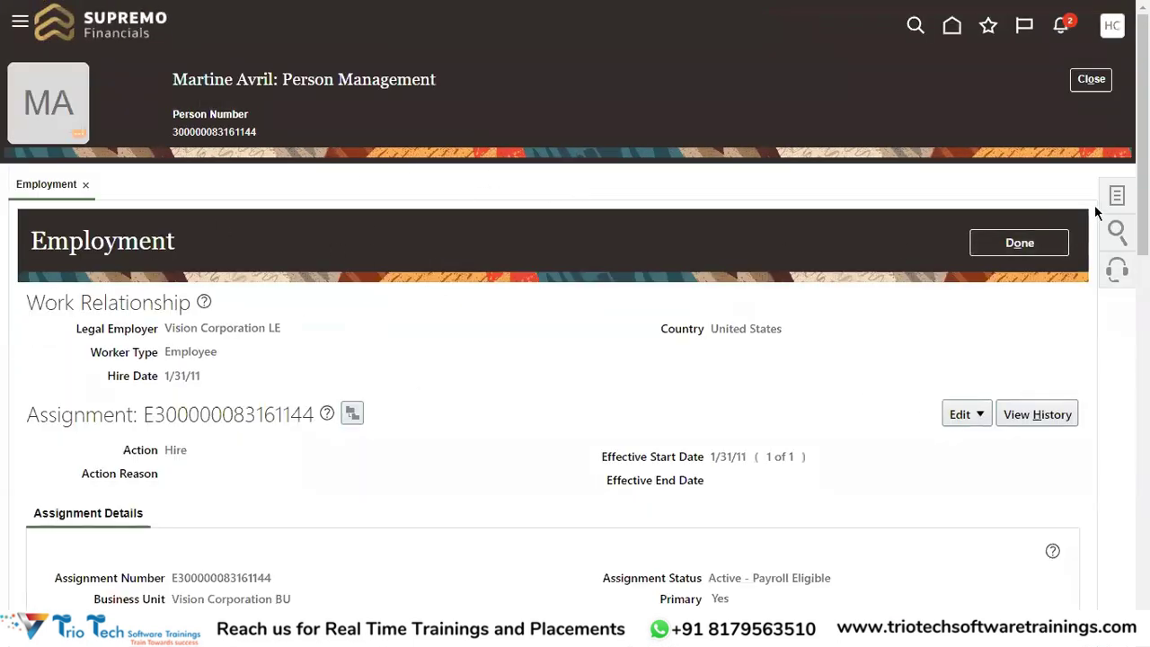
Open the employee's Person details page from the Tasks panel's Personal and Employment list
click(1114, 200)
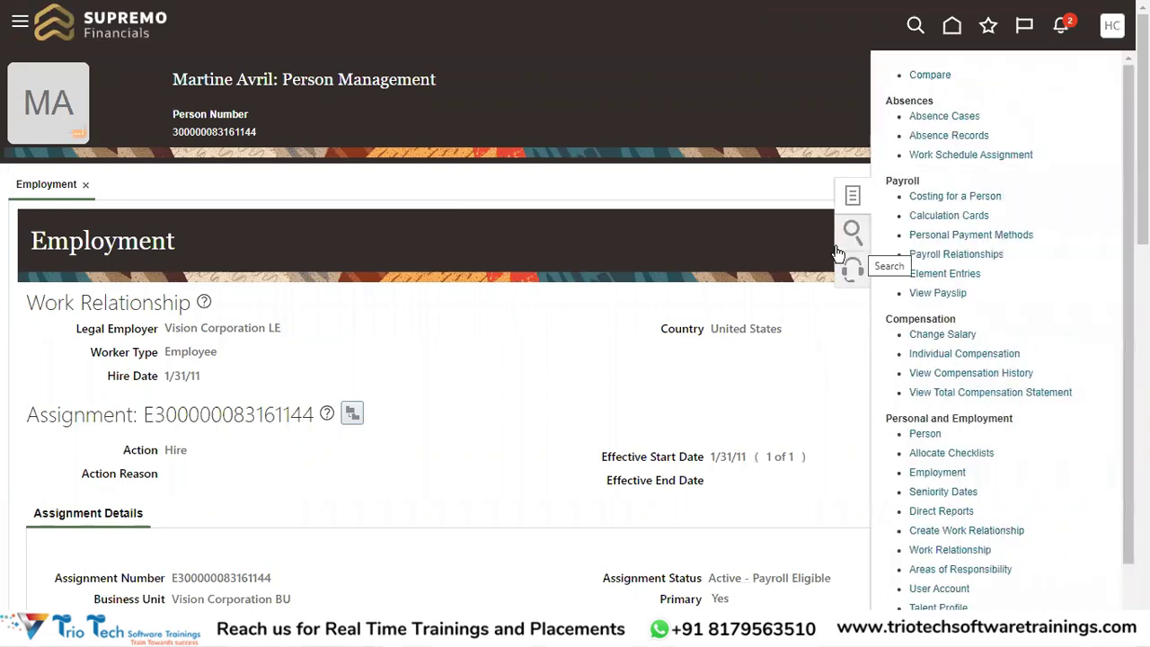
scroll(1007, 260, down, 2)
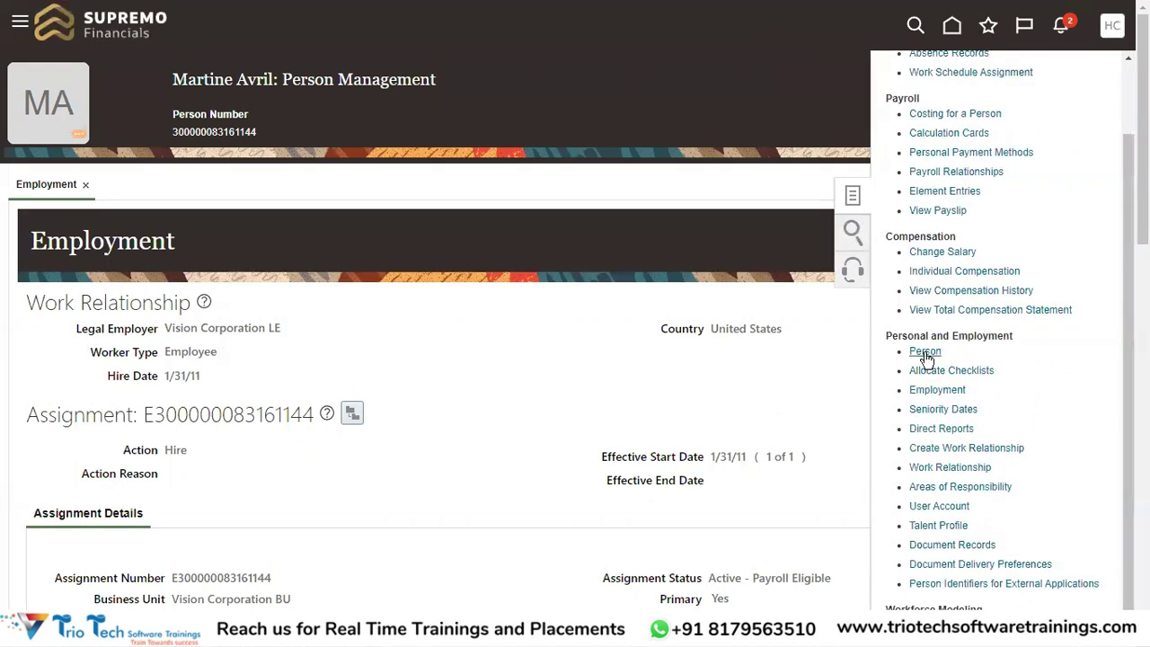
click(925, 354)
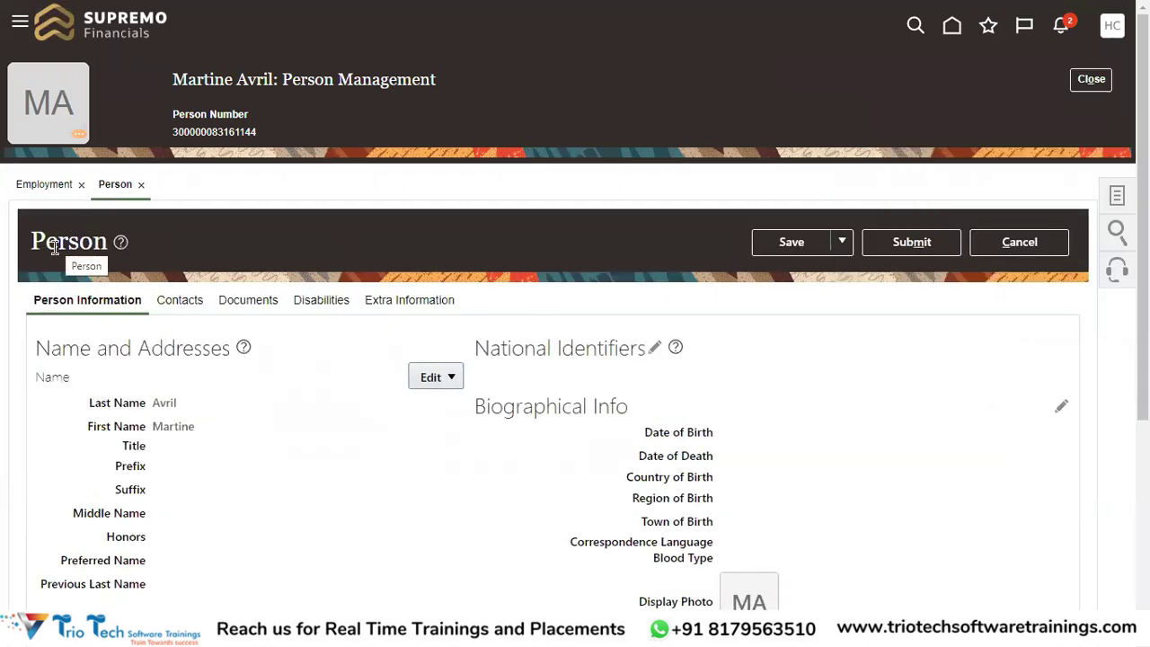
double_click(69, 241)
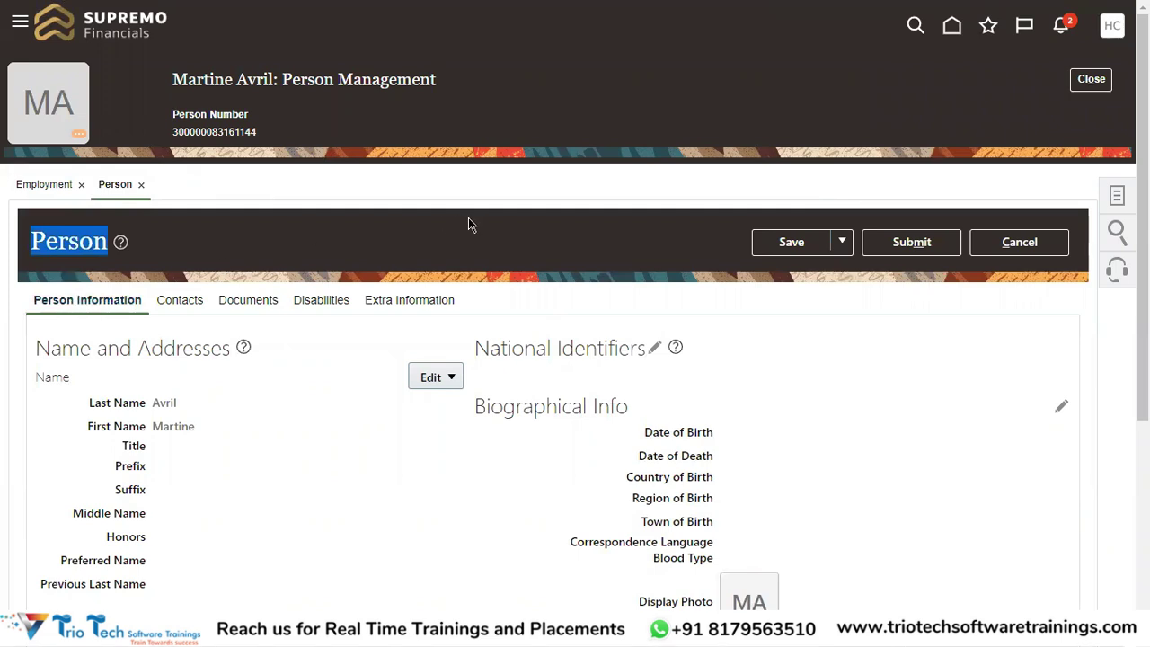
scroll(527, 275, down, 2)
drag(51, 264, 180, 266)
scroll(71, 369, down, 4)
drag(96, 441, 182, 440)
scroll(293, 431, down, 2)
scroll(192, 420, up, 6)
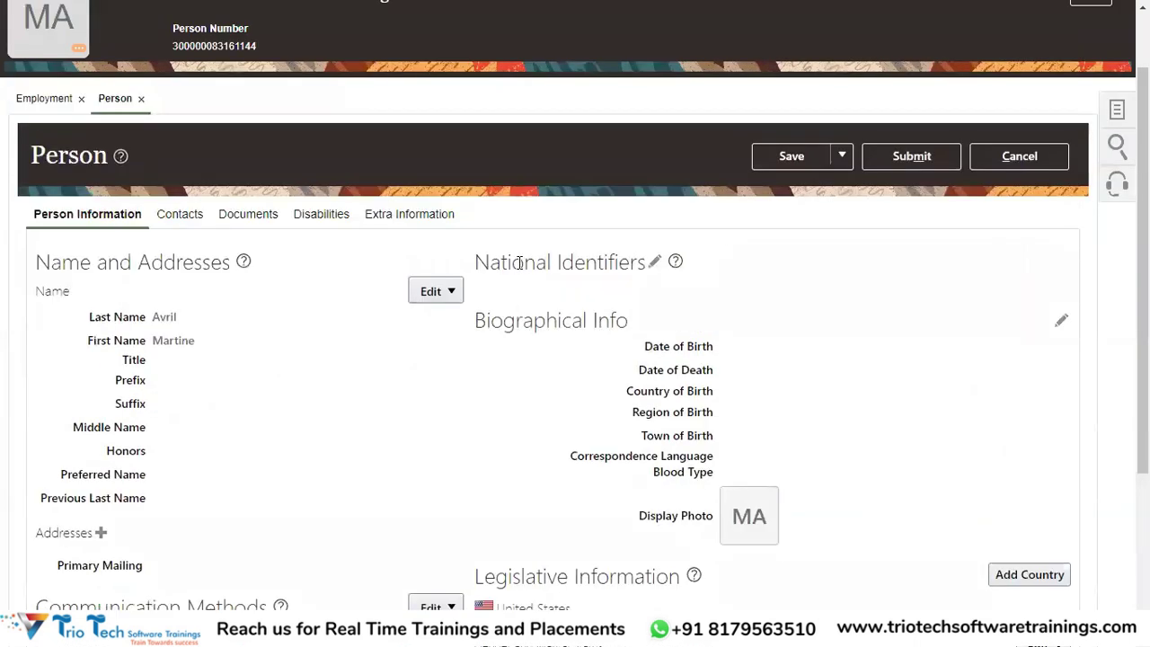
drag(524, 260, 603, 260)
scroll(708, 326, down, 6)
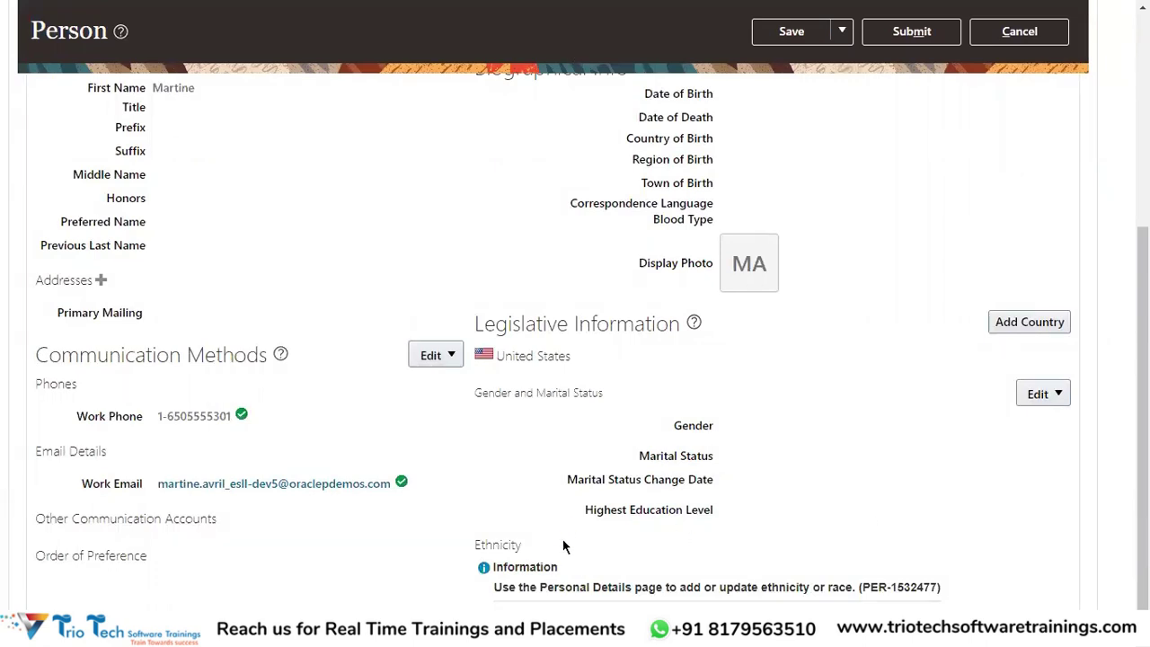
double_click(506, 545)
scroll(574, 540, up, 5)
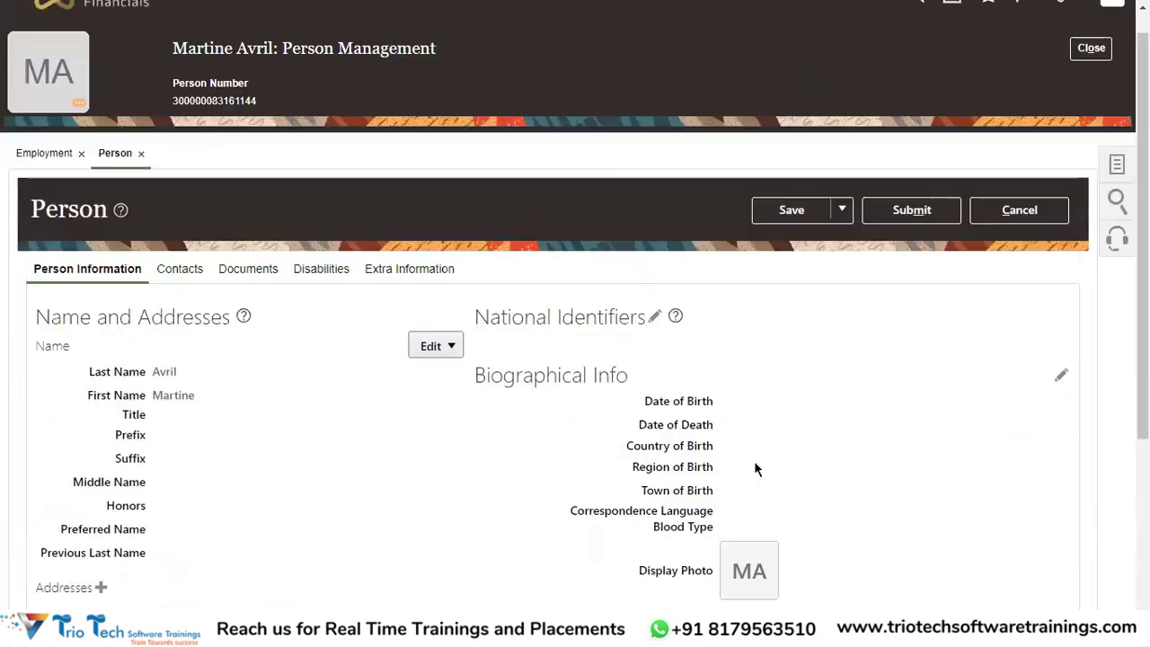
double_click(183, 131)
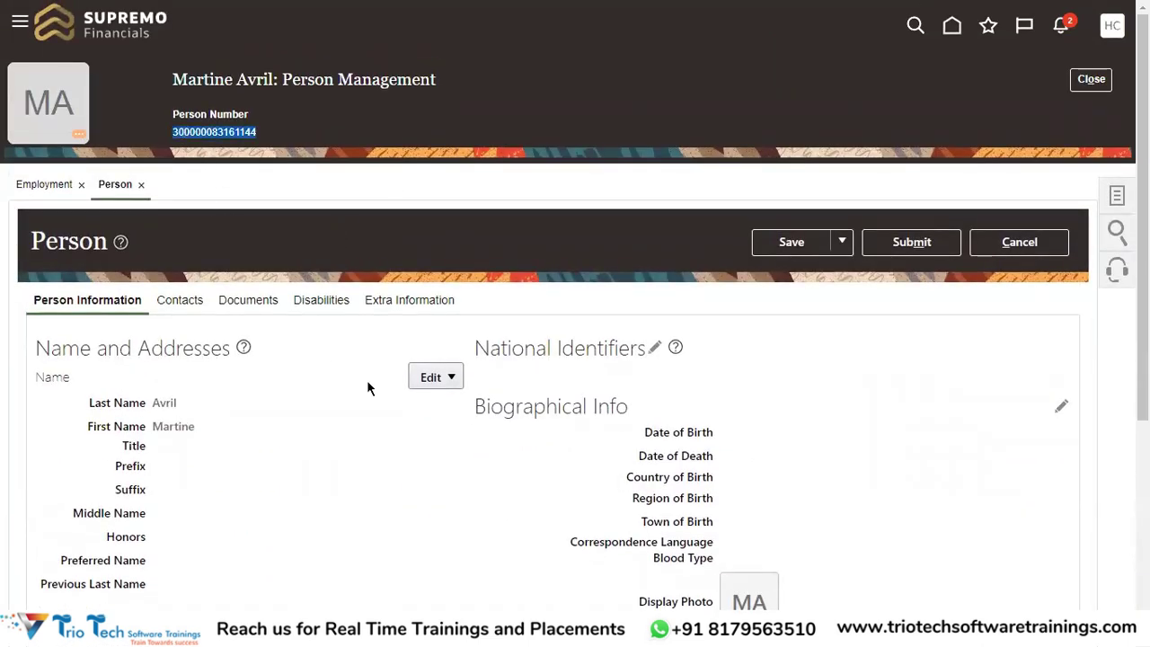
scroll(828, 421, down, 4)
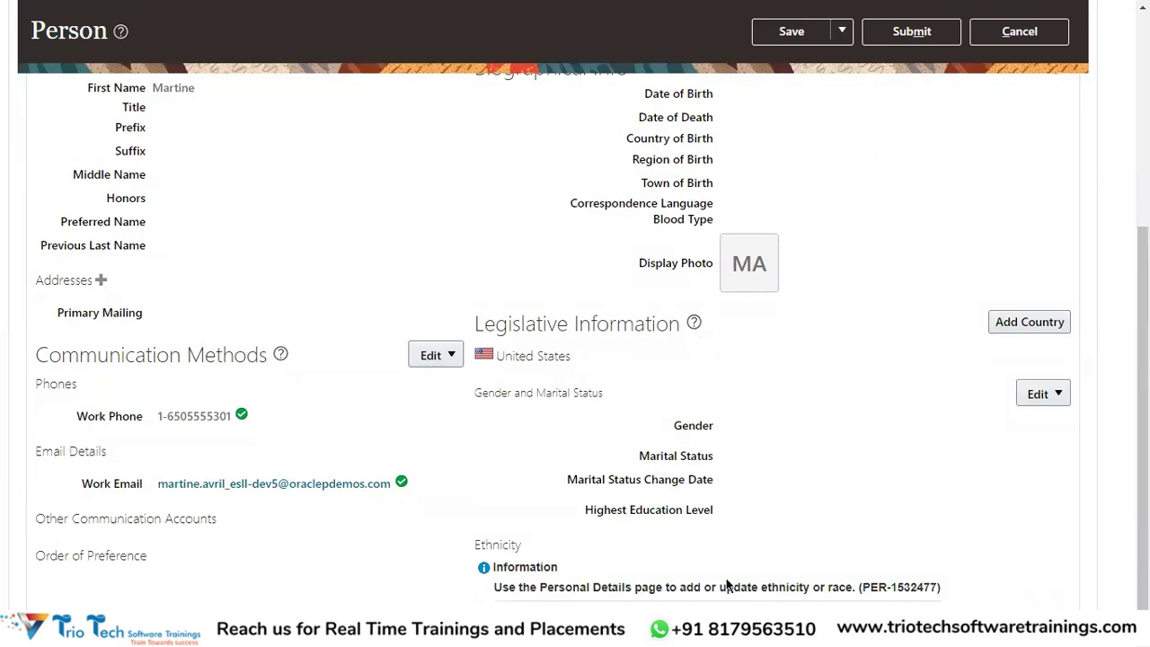
scroll(781, 557, up, 4)
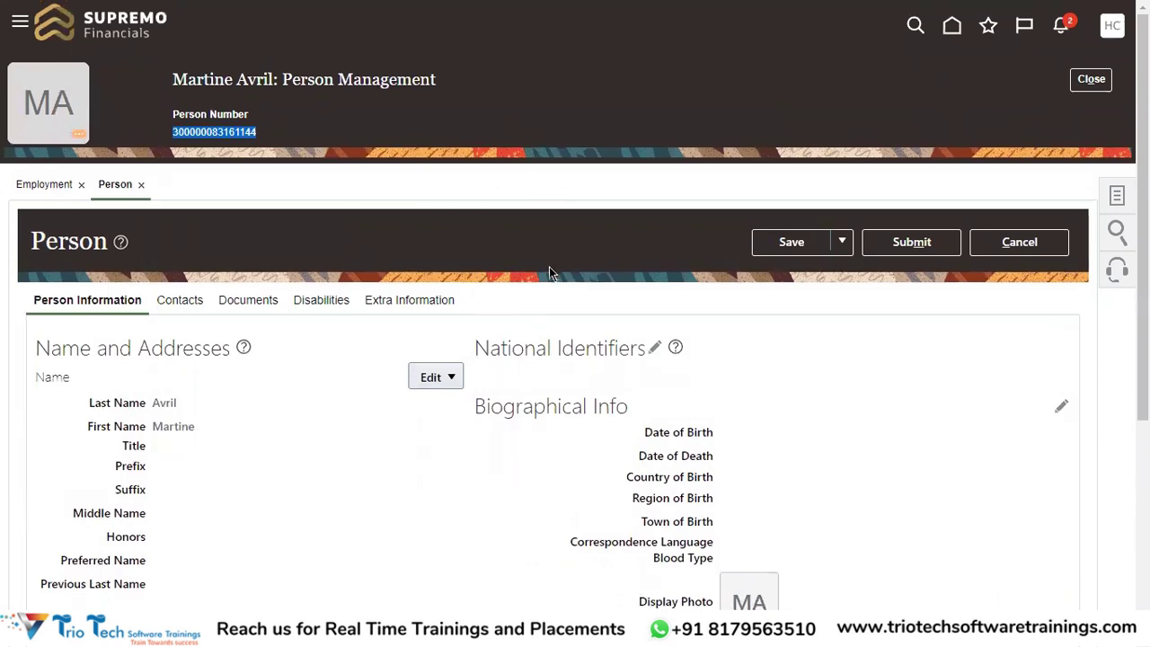
double_click(184, 79)
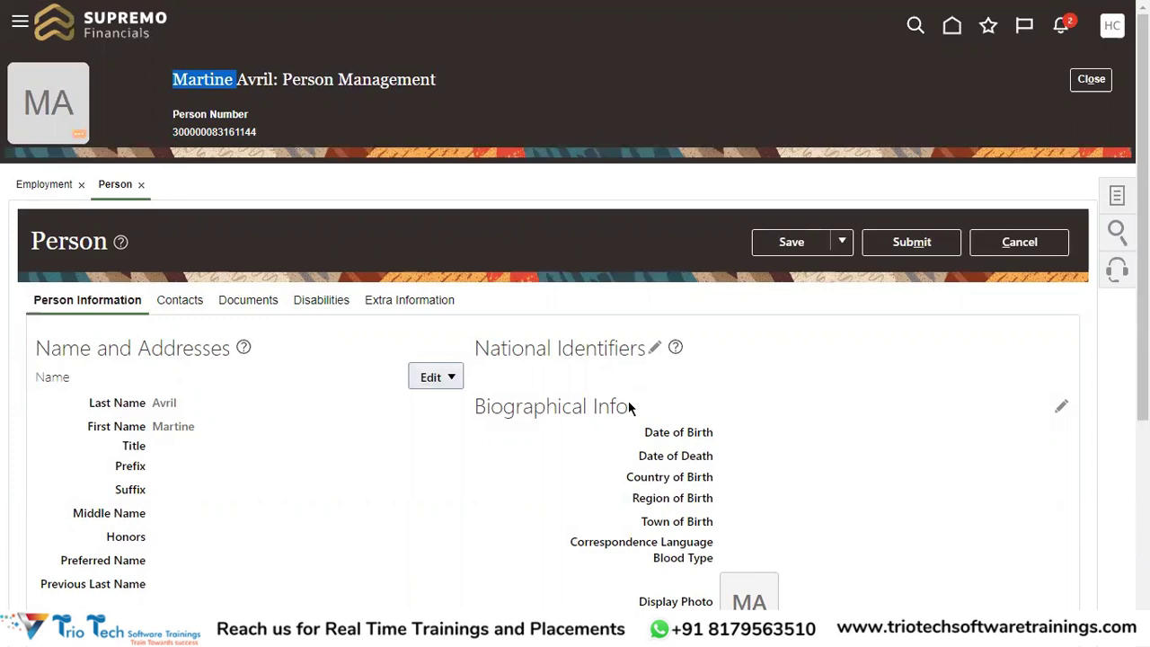
Highlight the employee's current person number value and its Person Number label
double_click(211, 133)
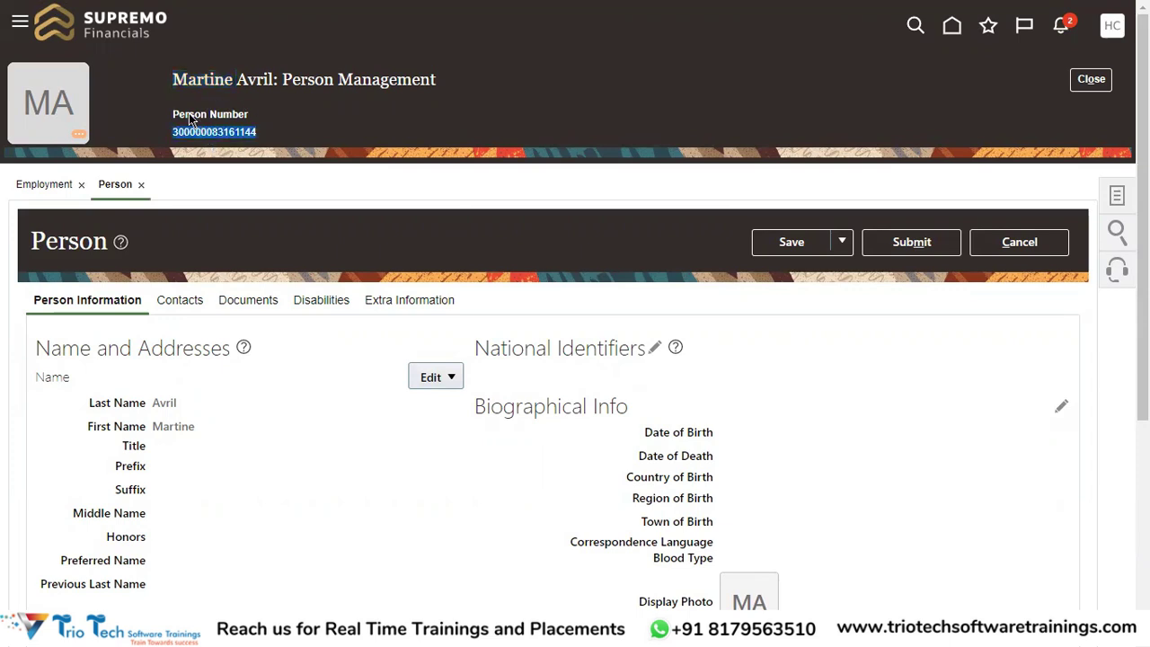
drag(175, 111, 255, 137)
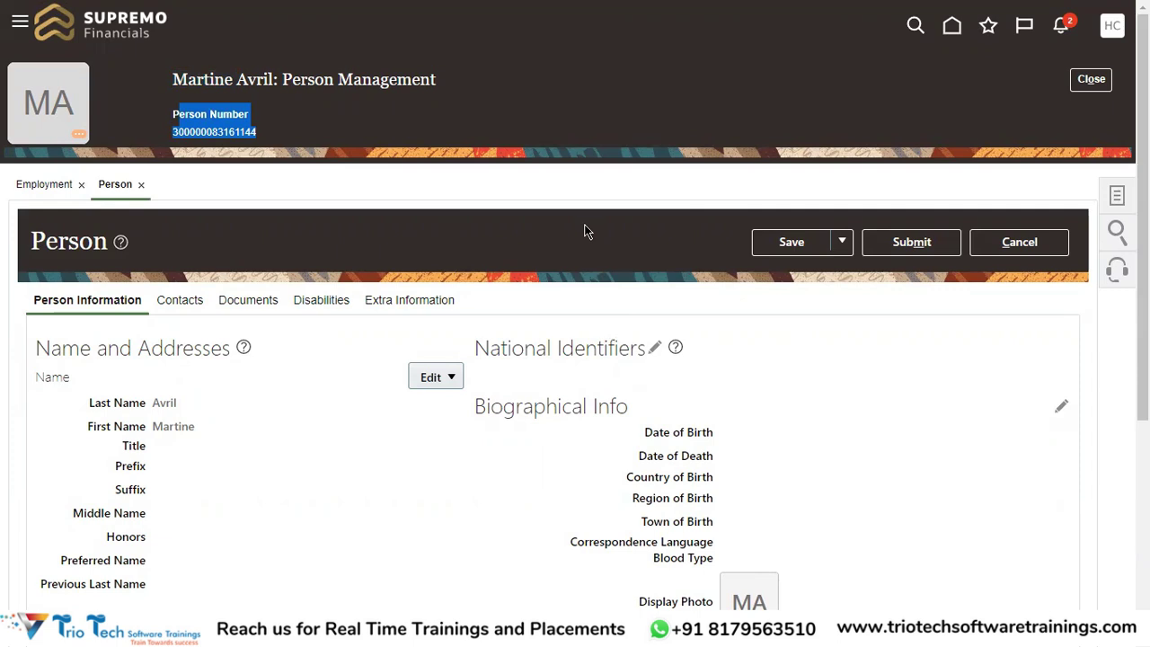
scroll(522, 209, down, 4)
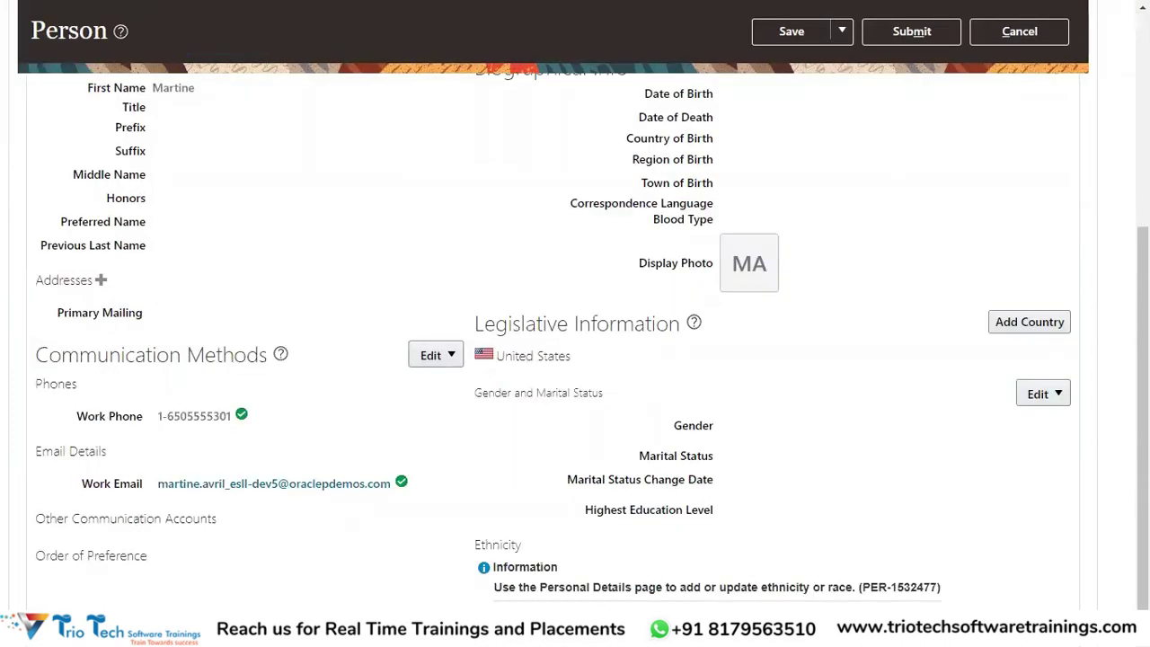
scroll(606, 561, up, 5)
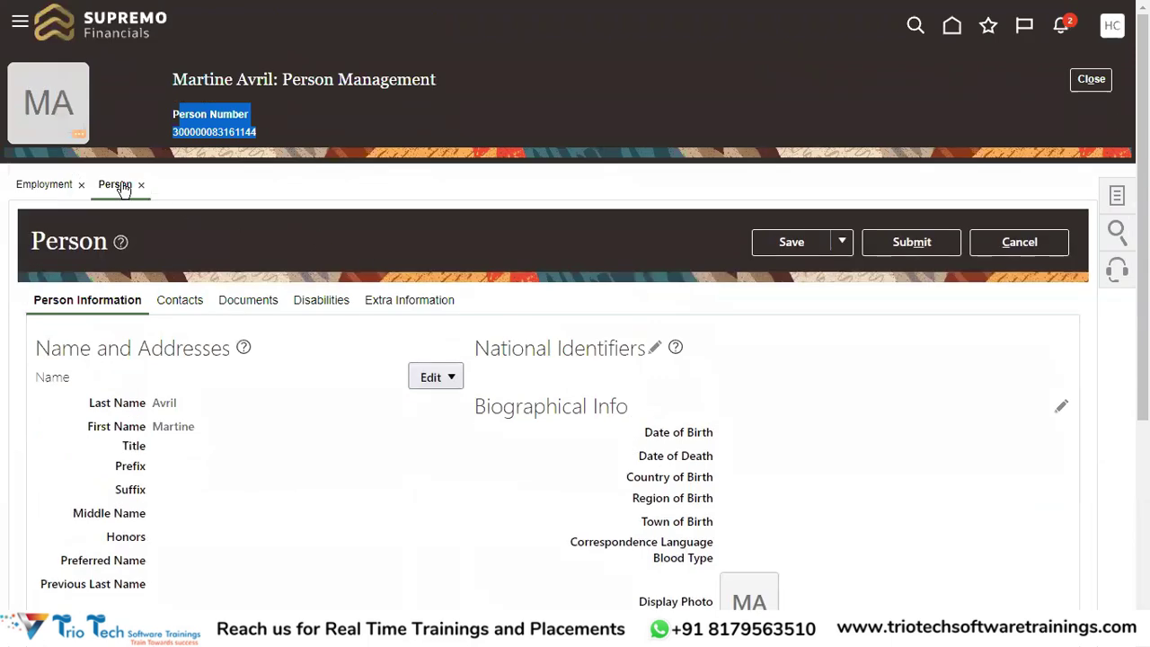
Close the employee's person record and bring up the Settings and Actions menu for Setup and Maintenance
double_click(44, 253)
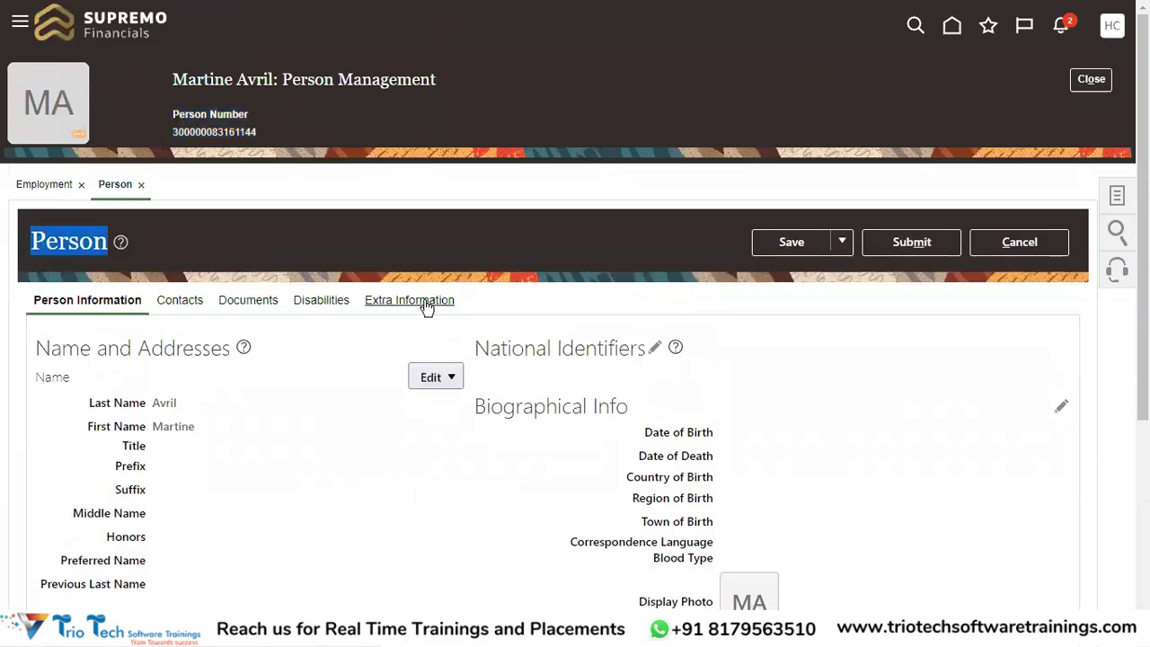
scroll(853, 350, down, 4)
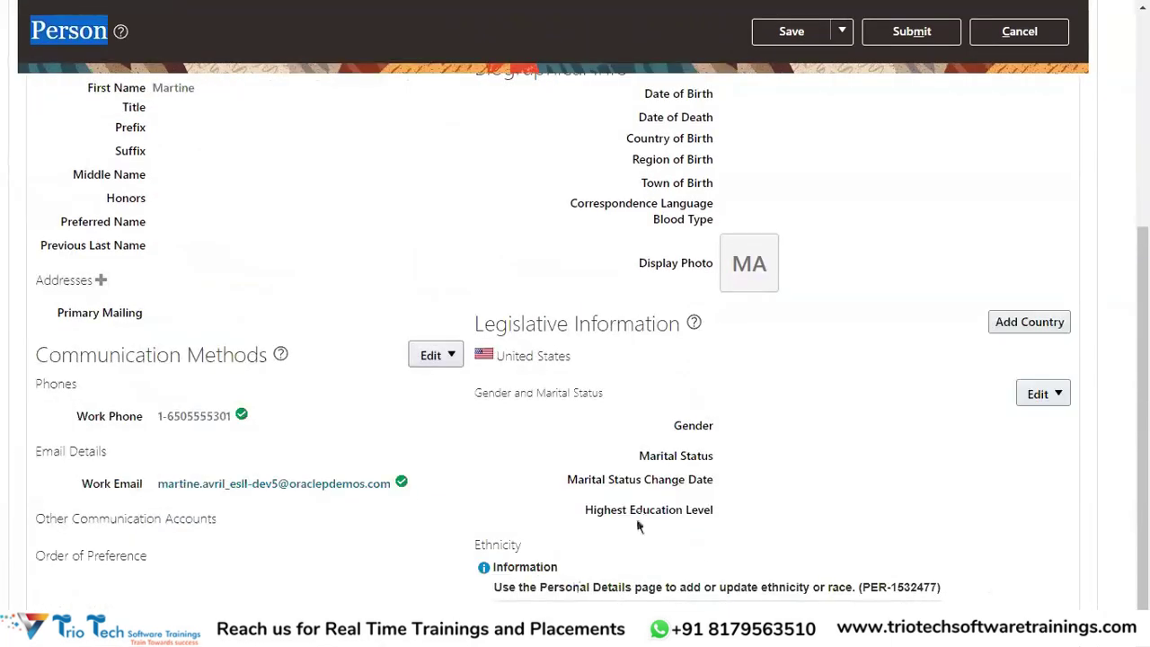
scroll(696, 593, up, 4)
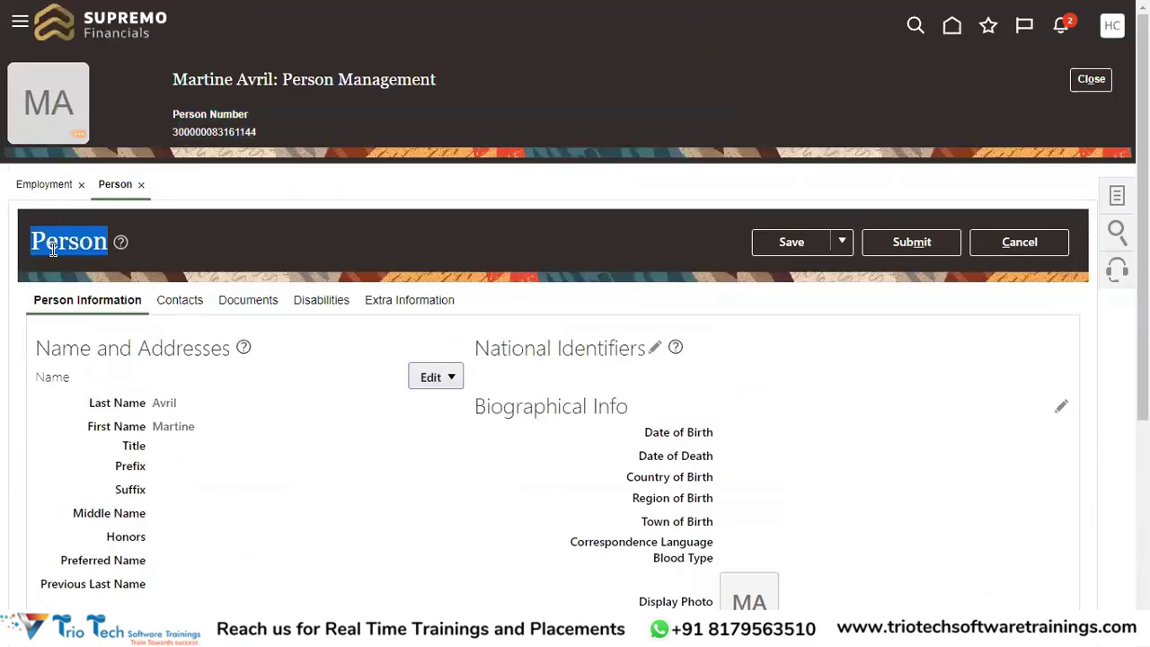
scroll(617, 263, down, 4)
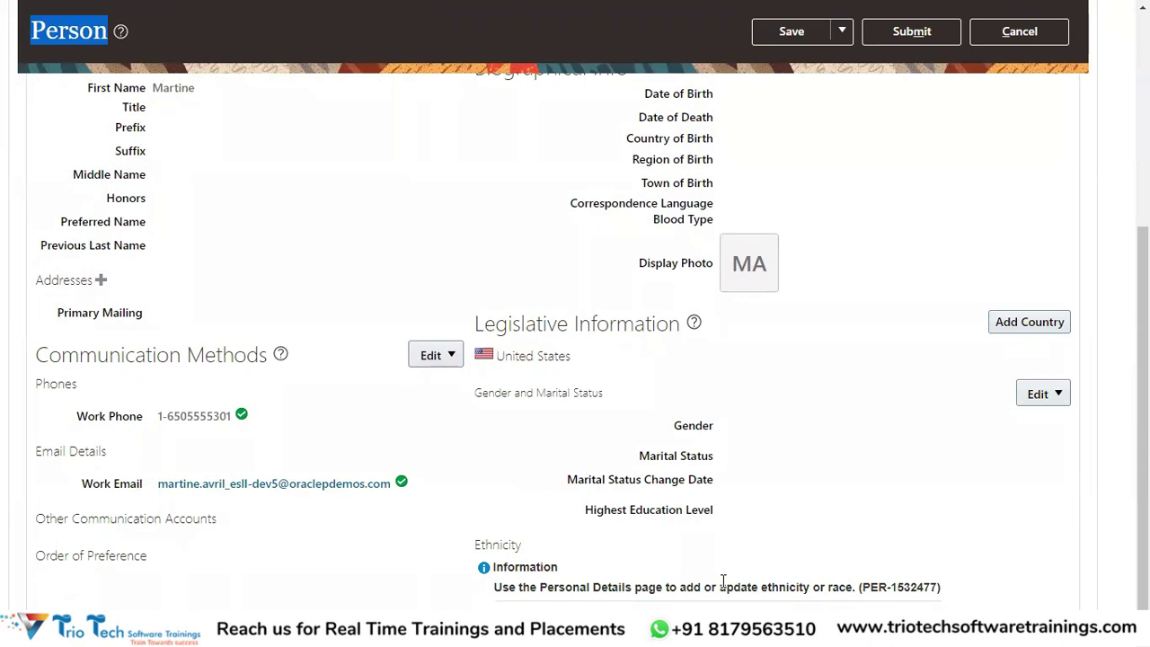
scroll(728, 582, up, 5)
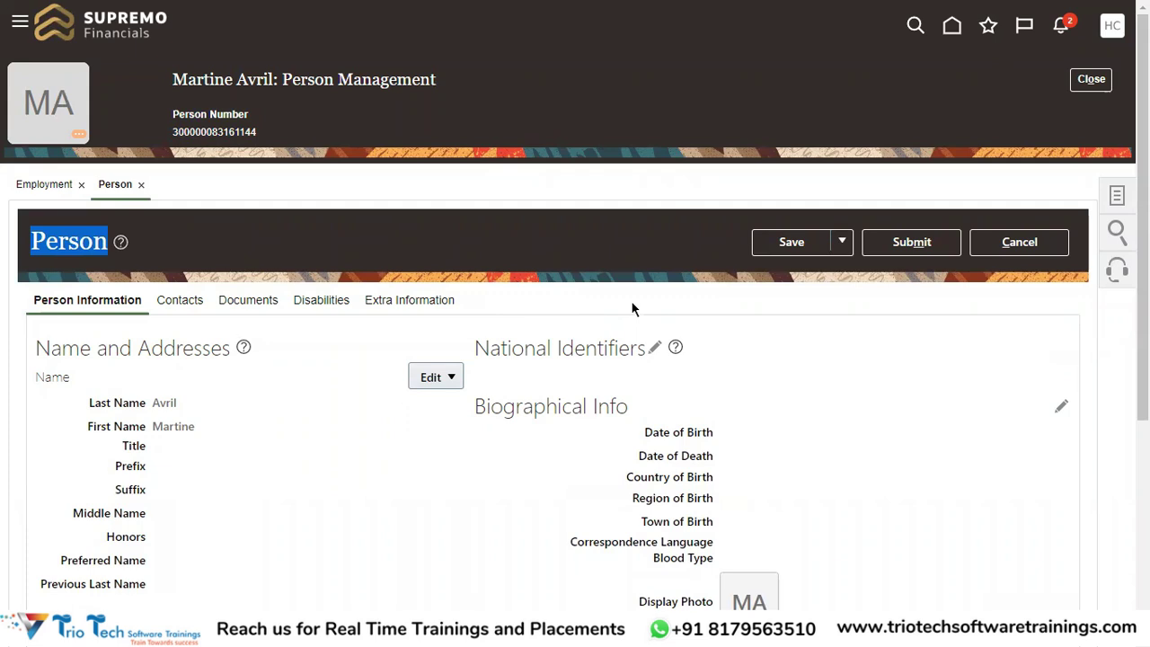
click(1106, 77)
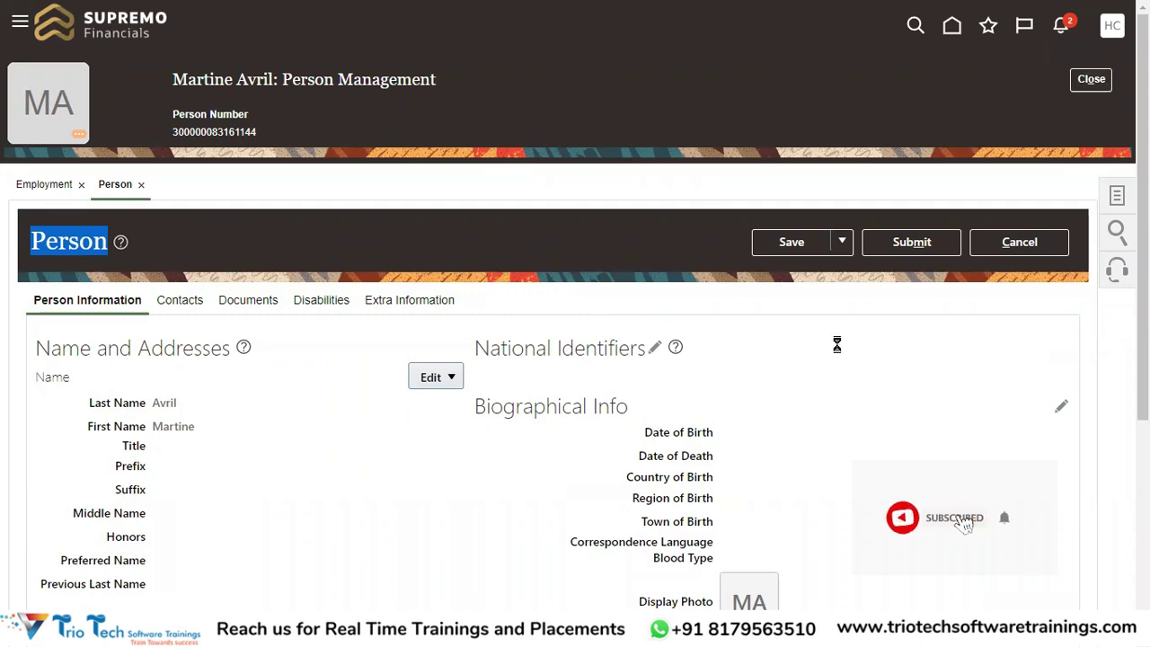
click(1113, 25)
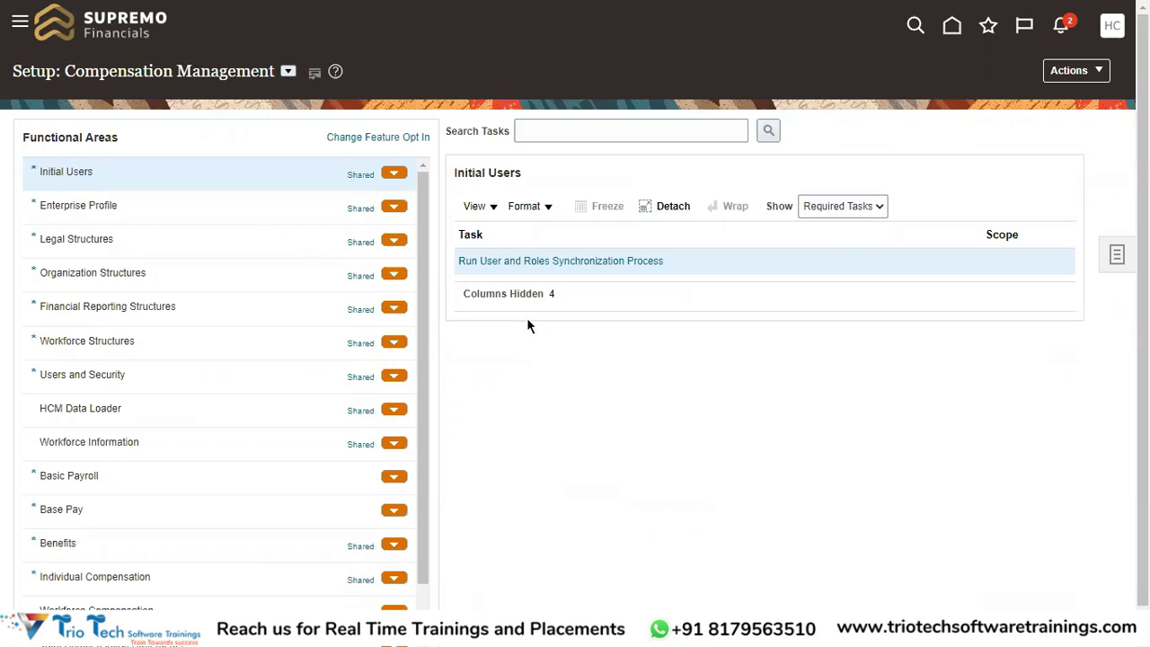
Search setup tasks for 'Manage Enterprise HCM Information' and open that task for Vijaya Center
click(541, 135)
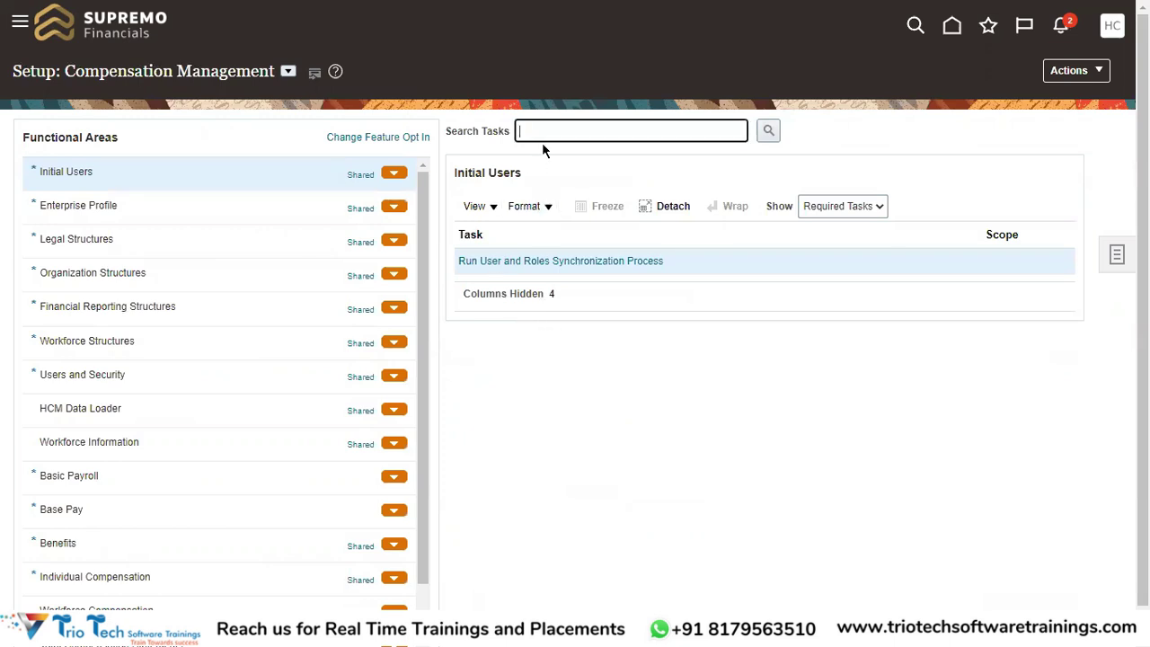
text(Manage Enterprise HCM Information)
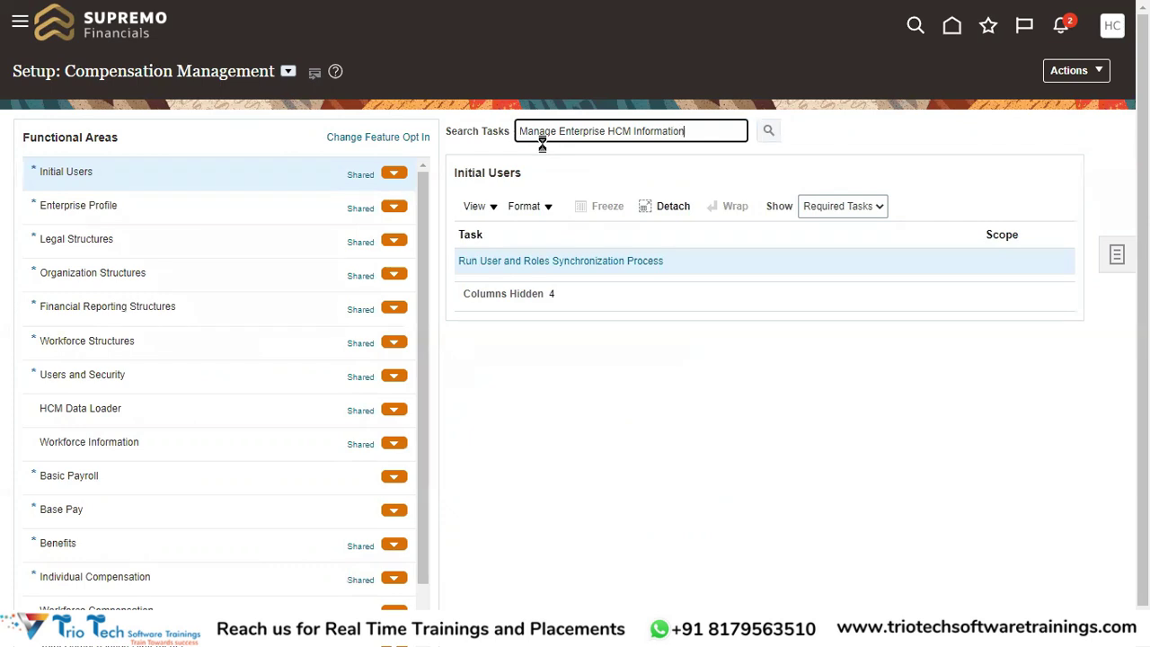
click(520, 261)
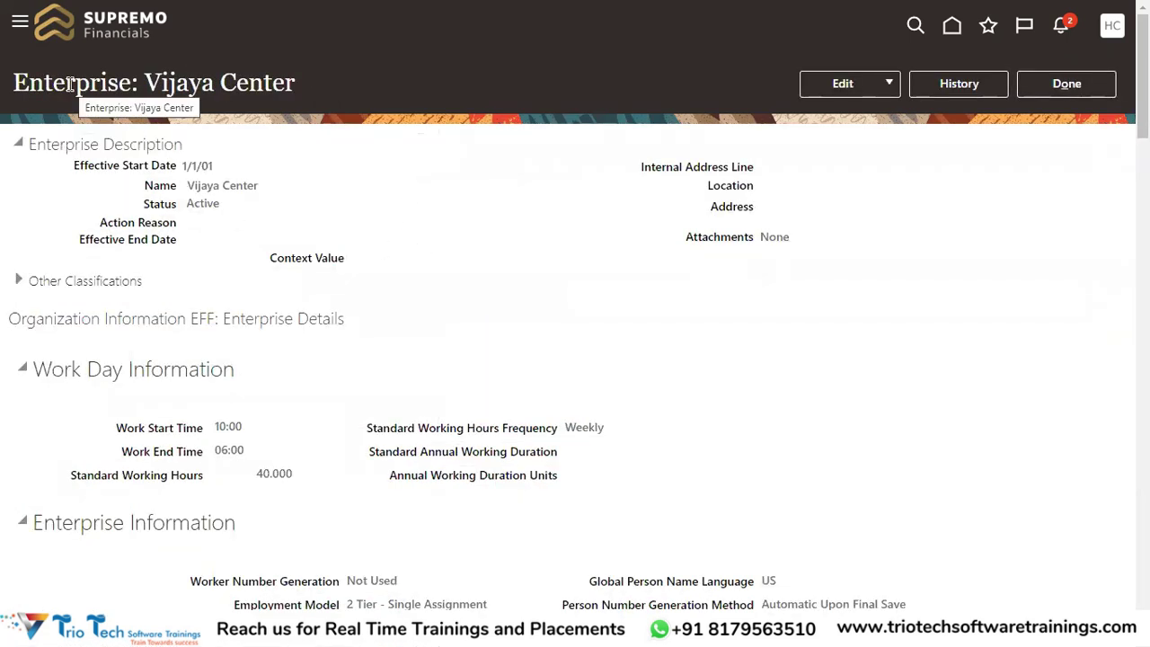
Check that Person Number Generation Method reads Automatic Upon Final Save, then bring up the enterprise's Edit choices
double_click(69, 85)
scroll(629, 324, down, 3)
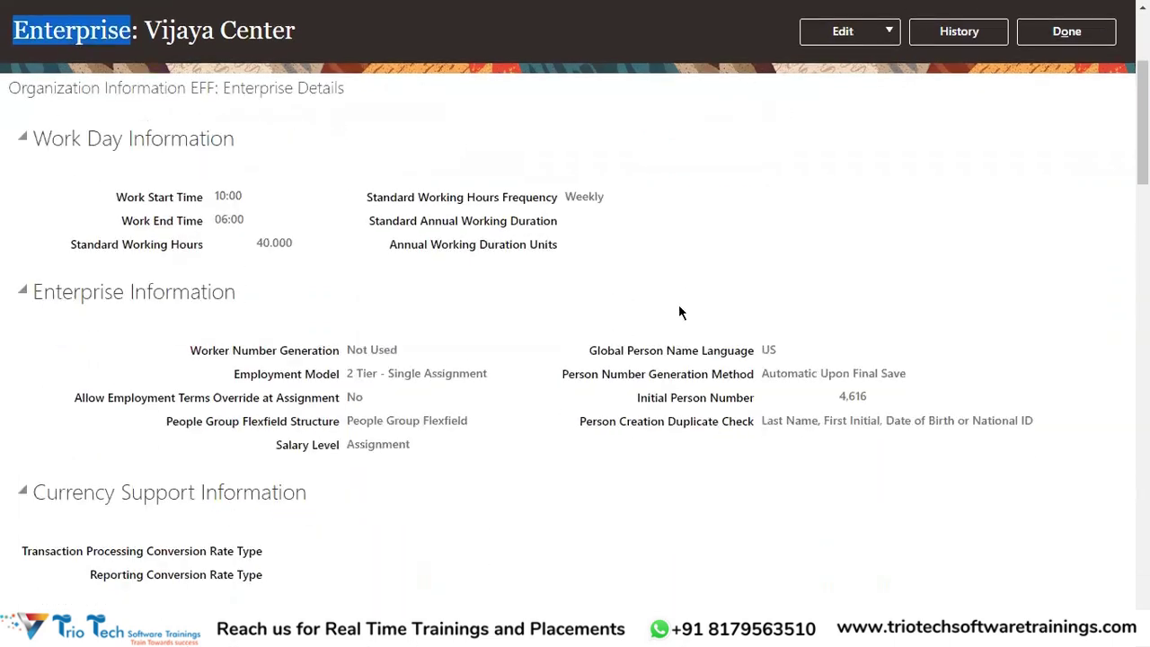
drag(563, 352, 886, 352)
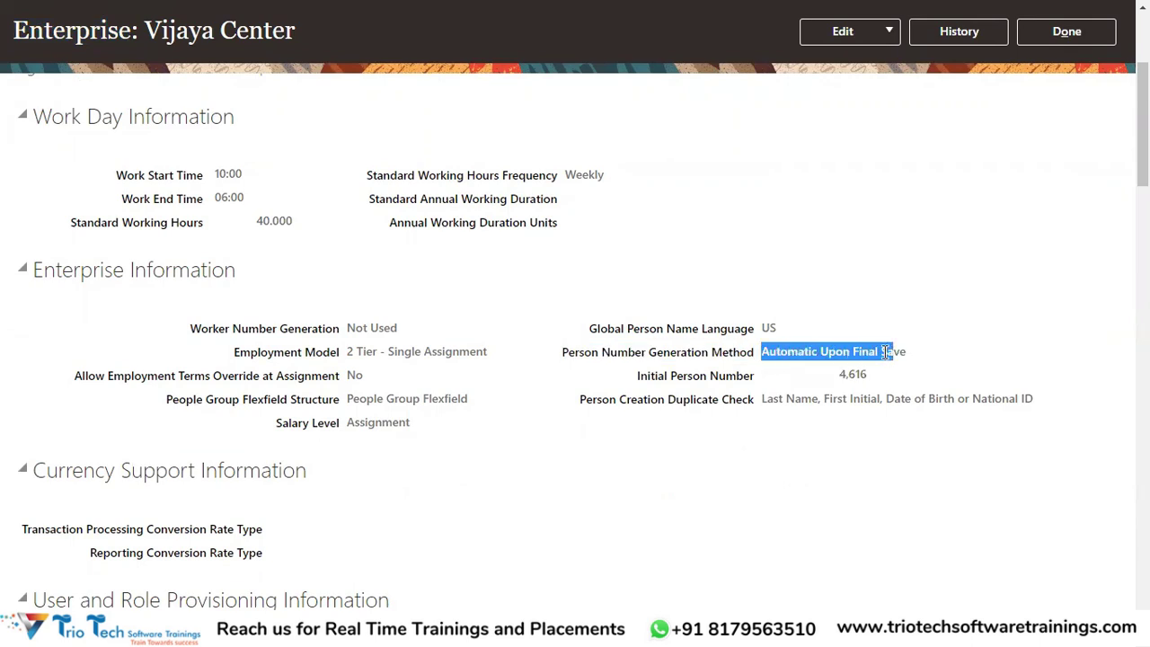
scroll(887, 369, up, 3)
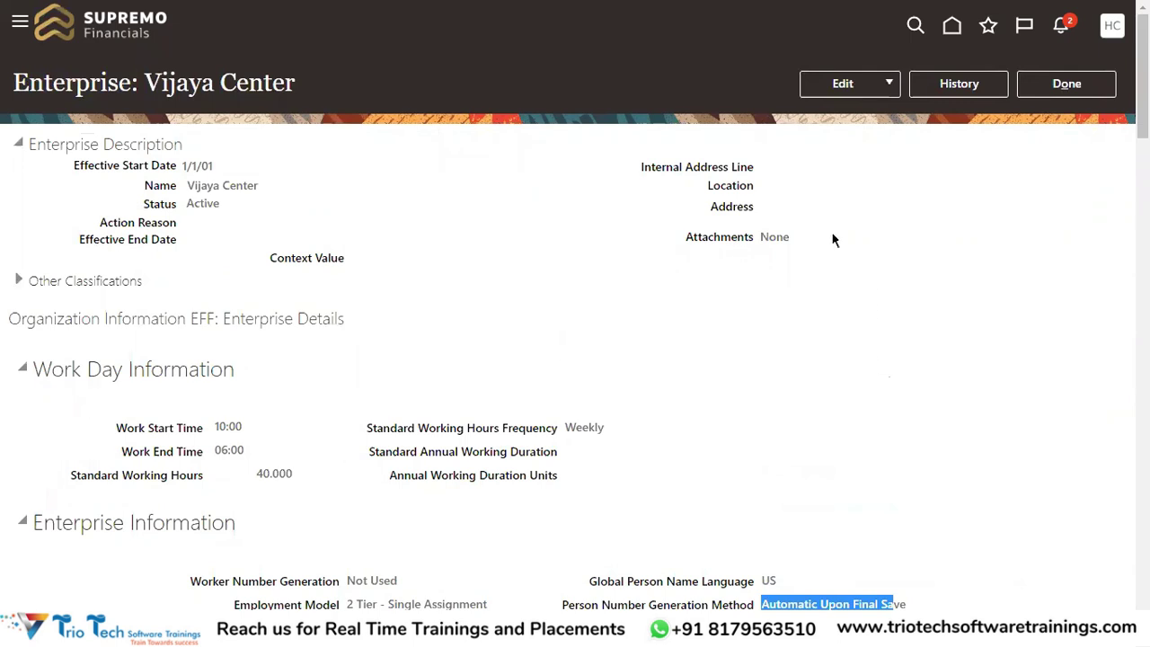
scroll(680, 425, down, 2)
drag(555, 437, 644, 447)
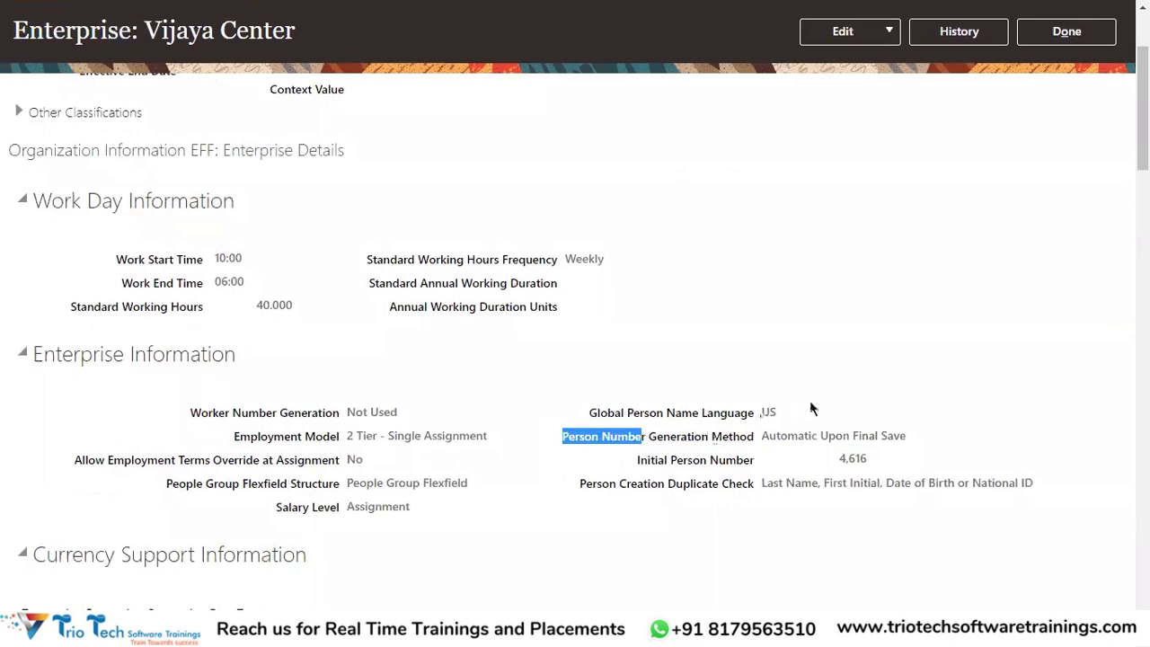
scroll(811, 405, up, 3)
click(888, 84)
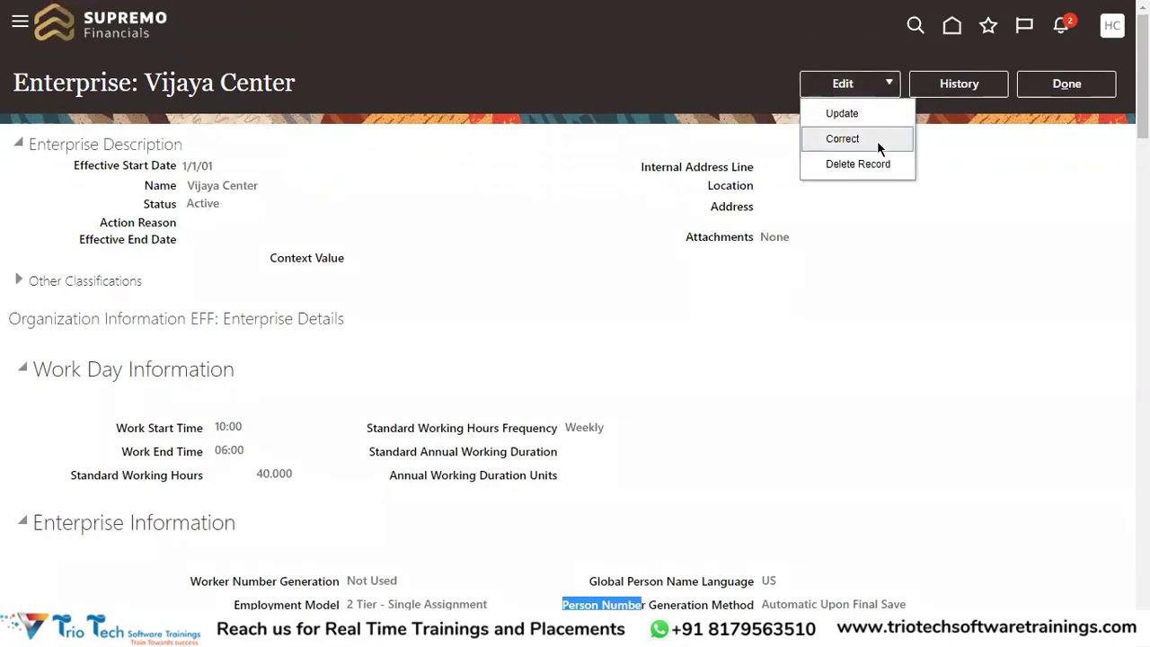
Correct the Vijaya Center enterprise record to Manual person number generation and submit it
click(877, 140)
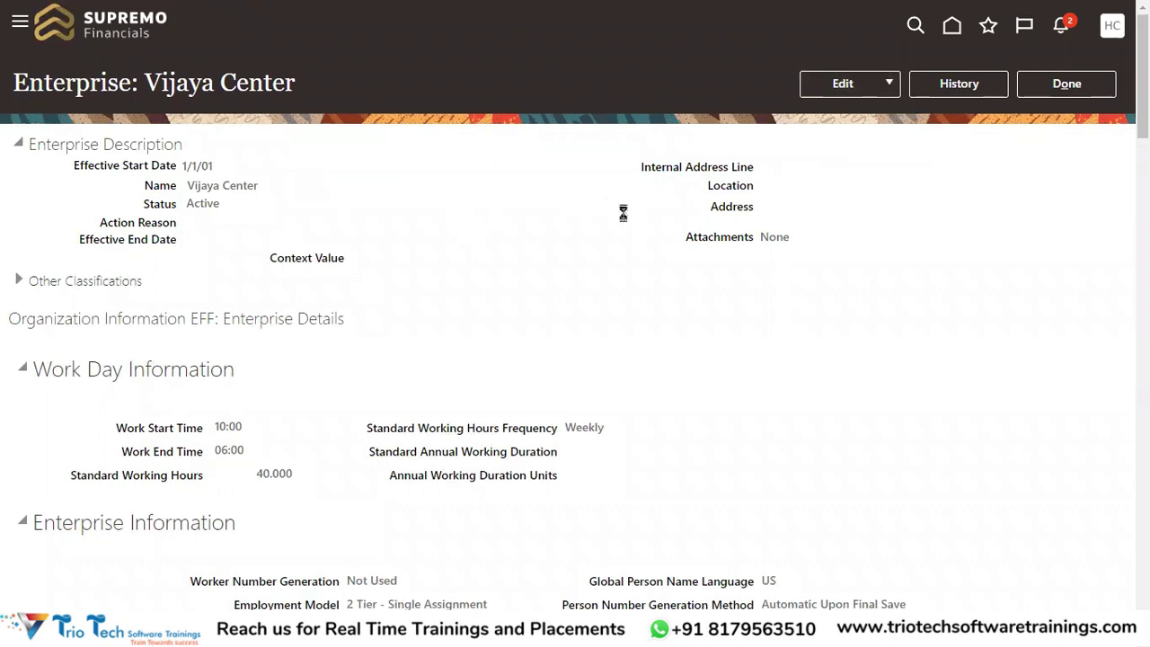
scroll(806, 339, down, 6)
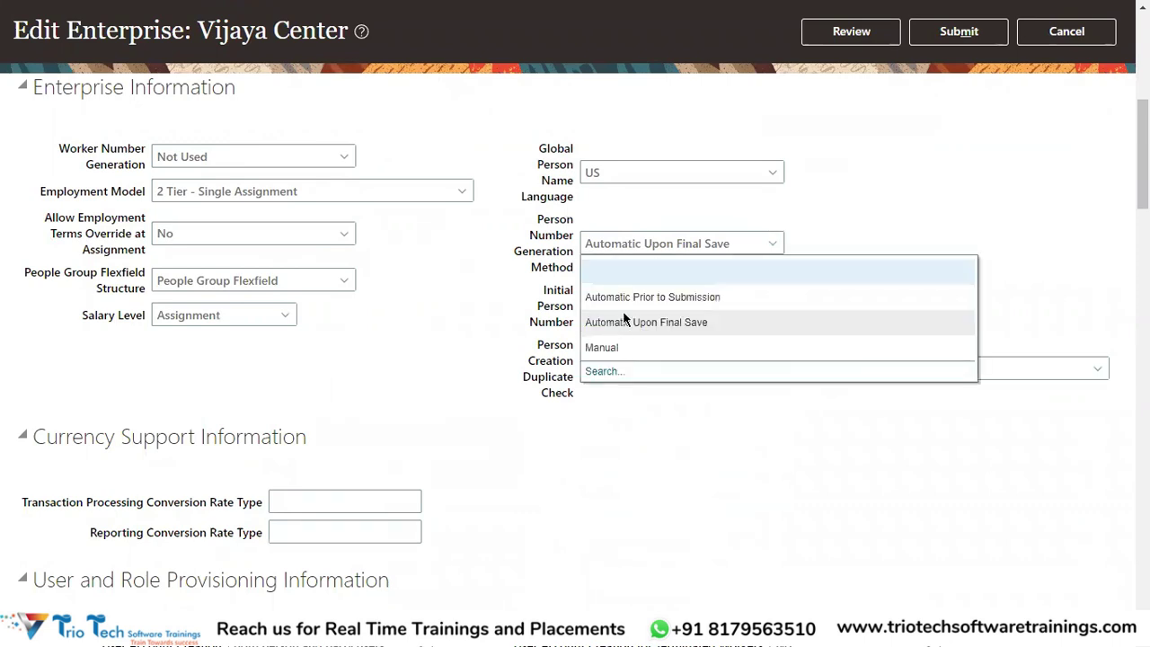
click(865, 261)
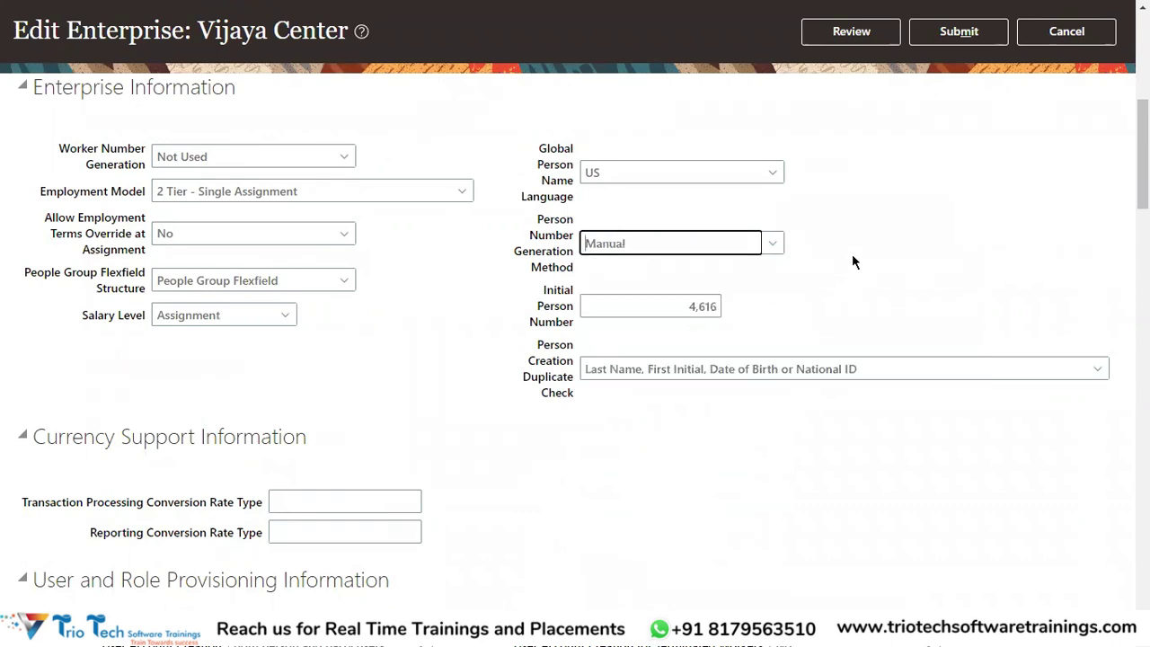
click(966, 37)
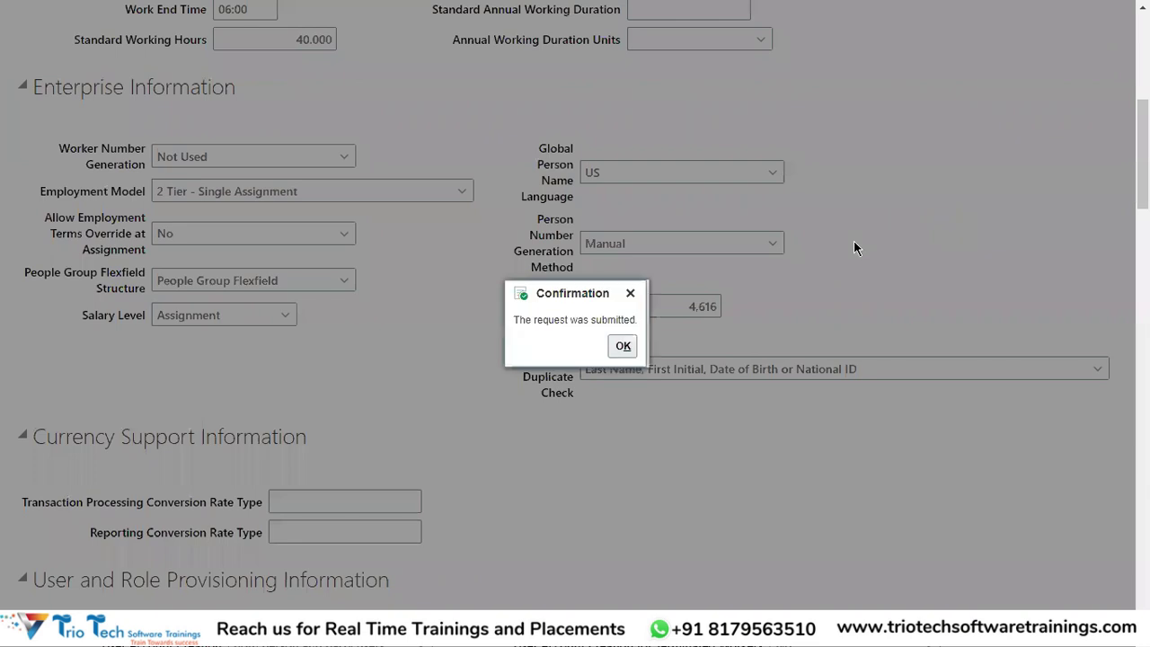
click(621, 346)
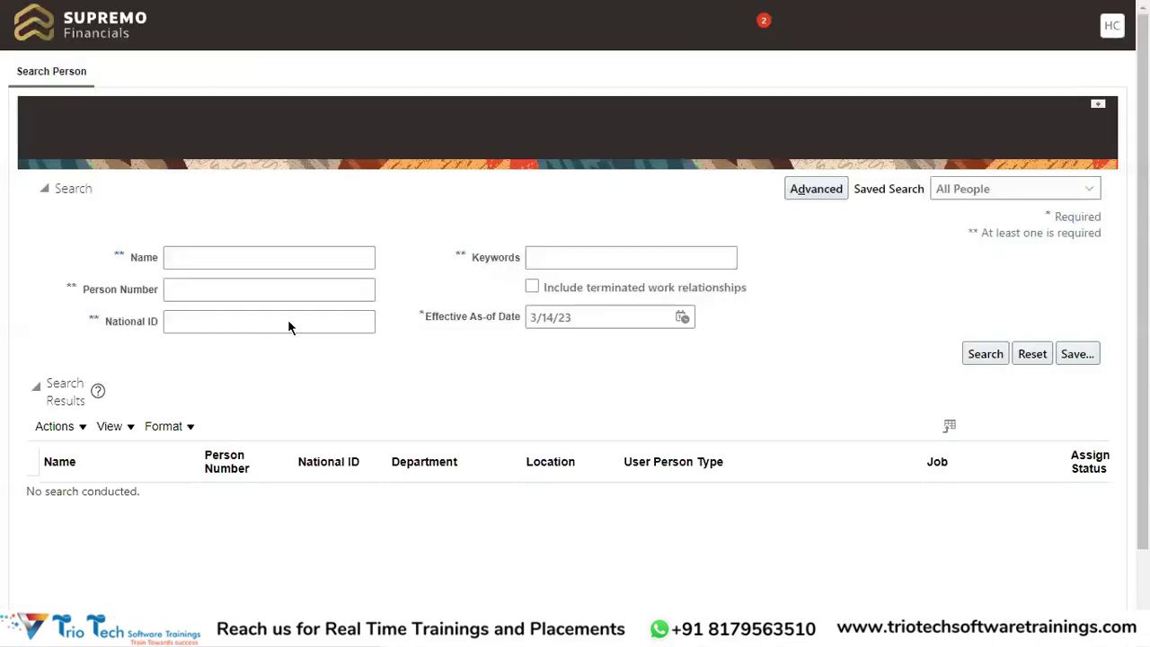
Rerun the 30% Person Number search and open the employee's employment record from the results
click(245, 285)
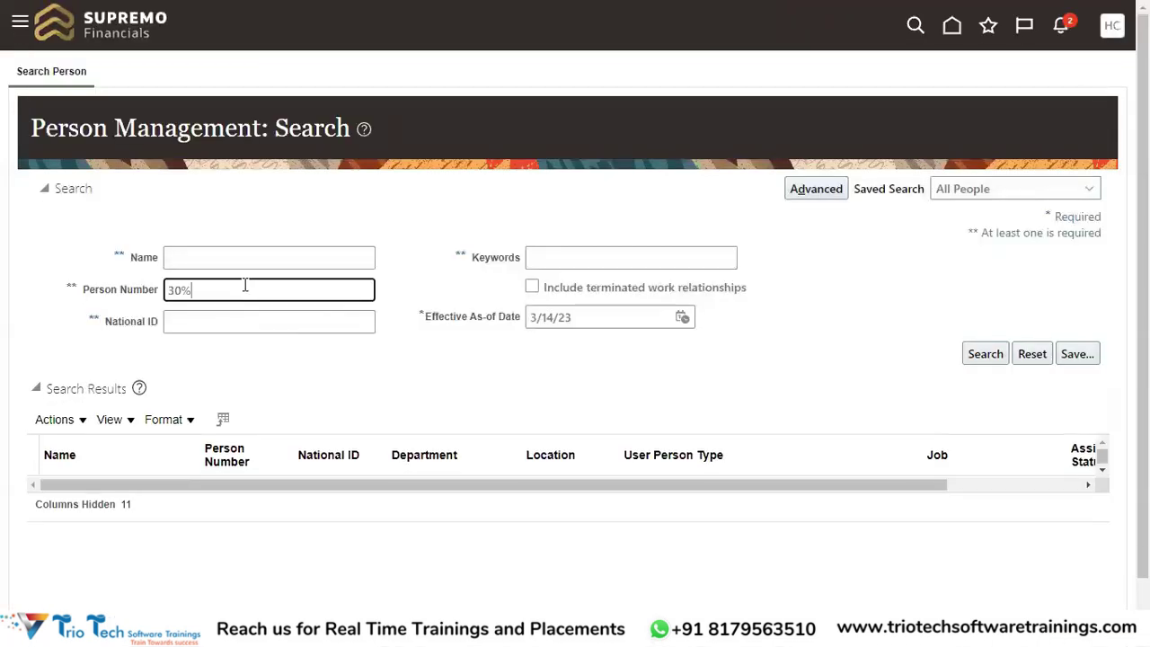
key(Return)
scroll(426, 339, down, 1)
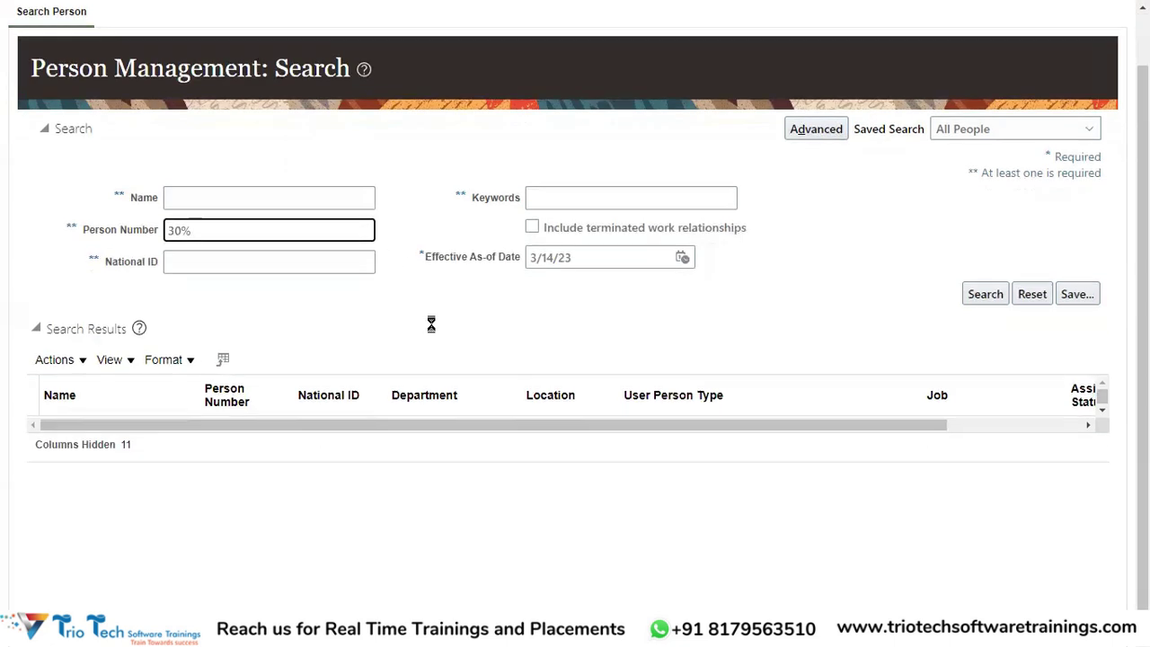
scroll(413, 323, down, 3)
click(106, 458)
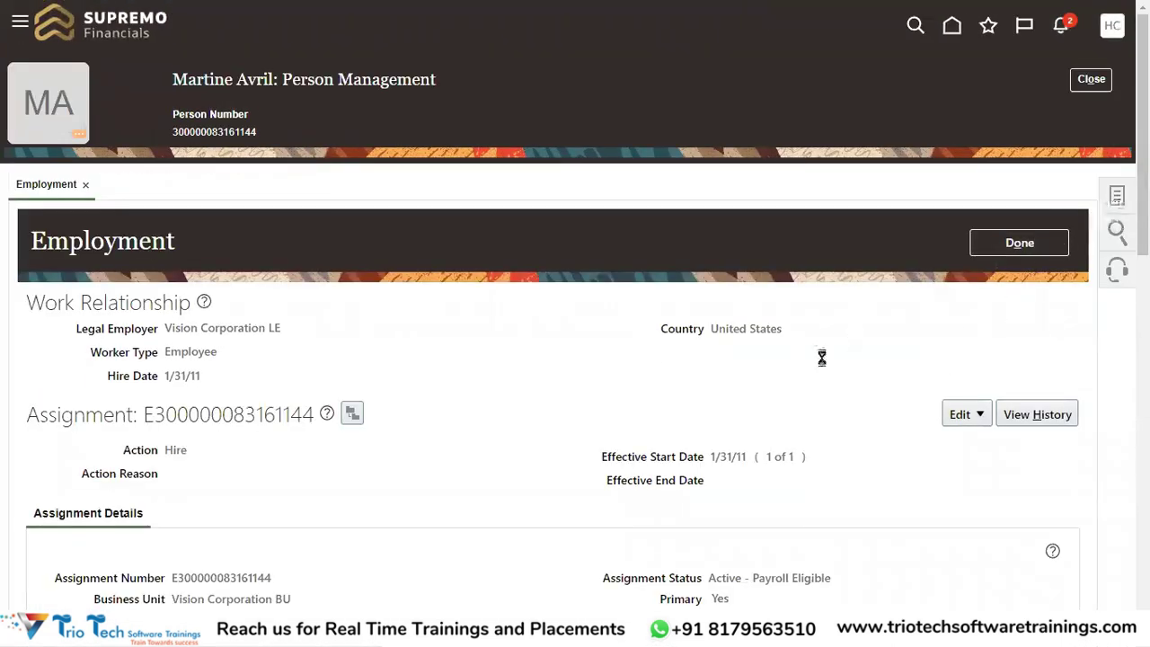
Go to the employee's Person page and open the Edit Person Number dialog
scroll(996, 352, down, 2)
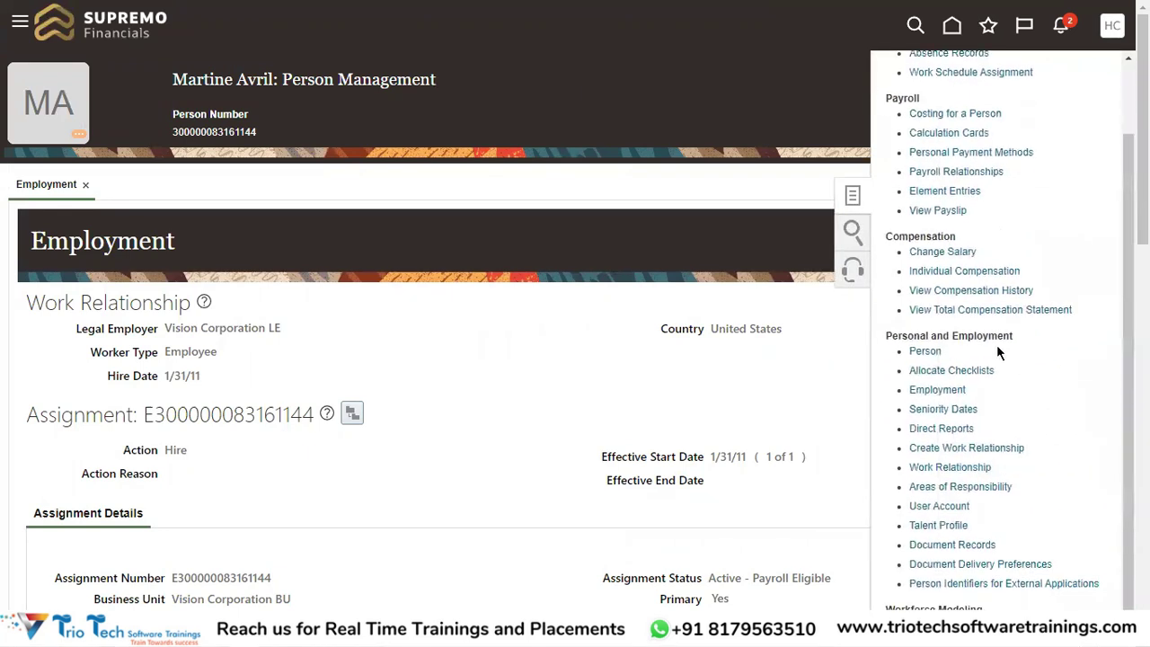
click(925, 352)
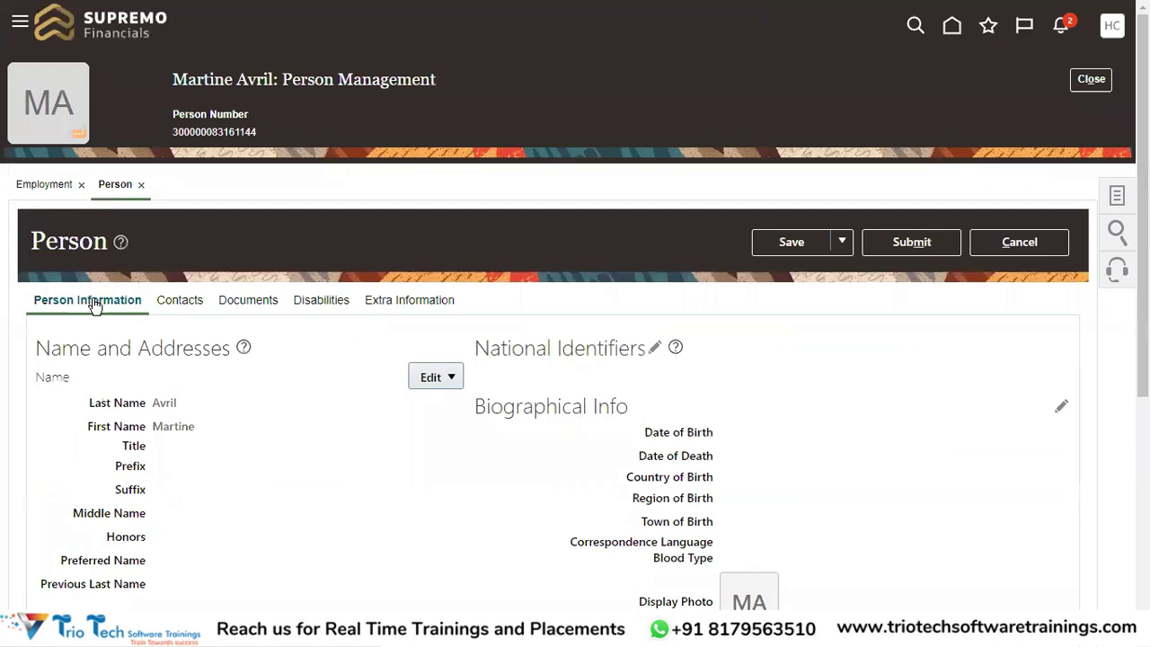
scroll(747, 340, down, 1)
scroll(750, 340, down, 5)
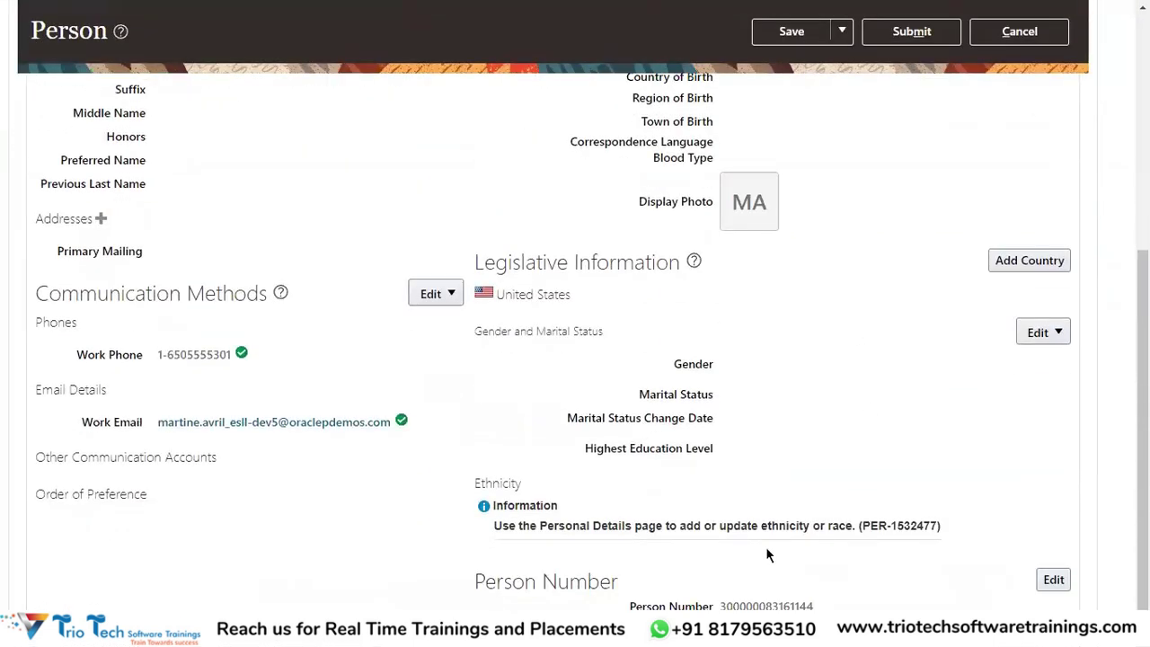
drag(474, 582, 835, 608)
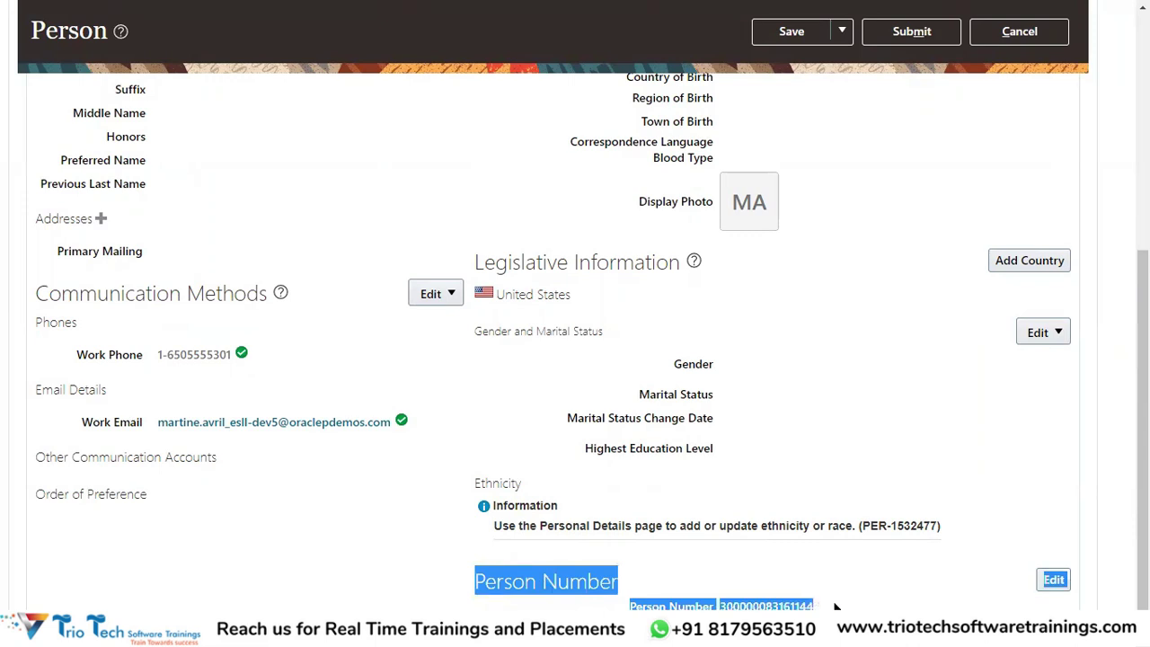
click(871, 409)
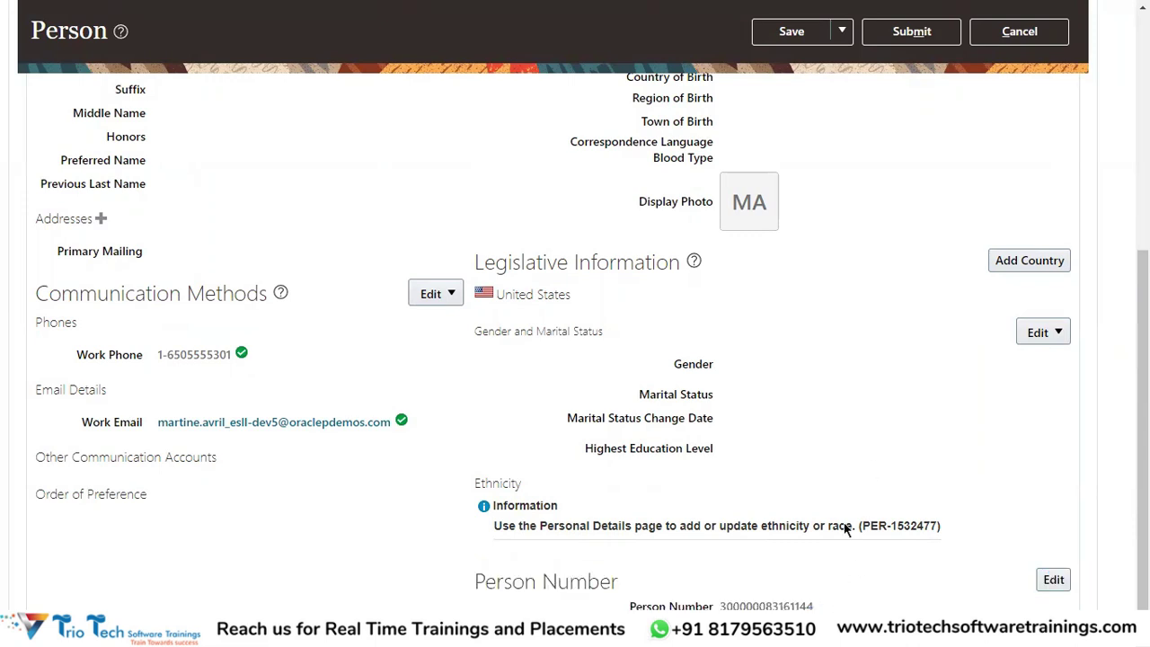
click(1056, 584)
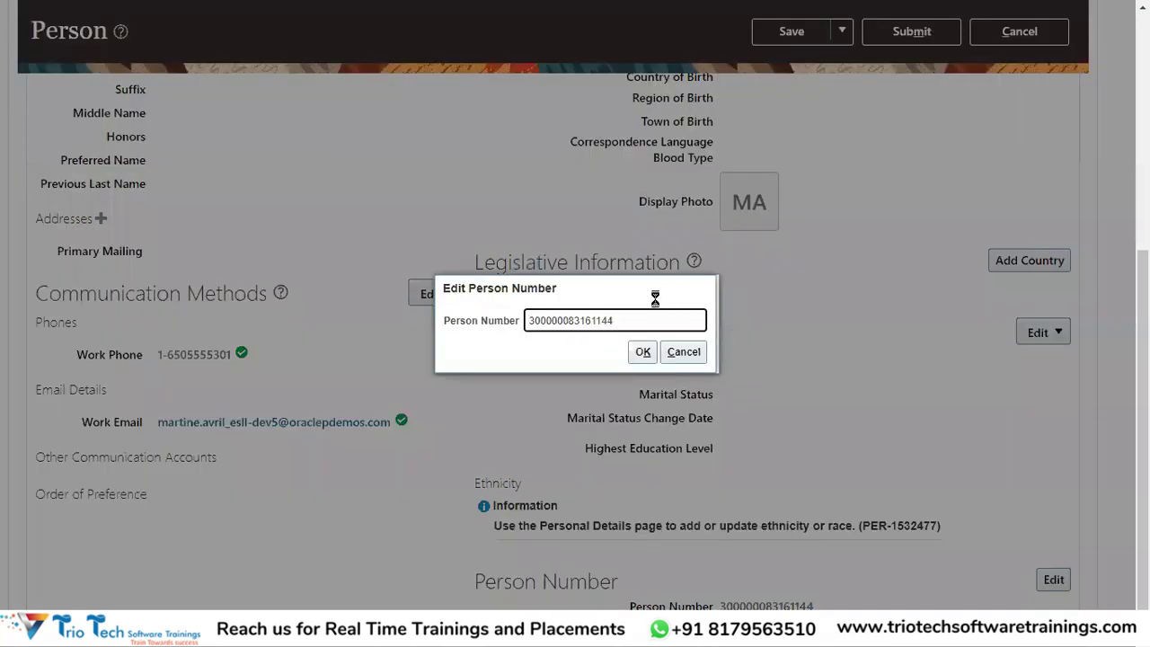
Replace the old person number with a new manually entered number, confirm it, and submit
drag(636, 320, 493, 339)
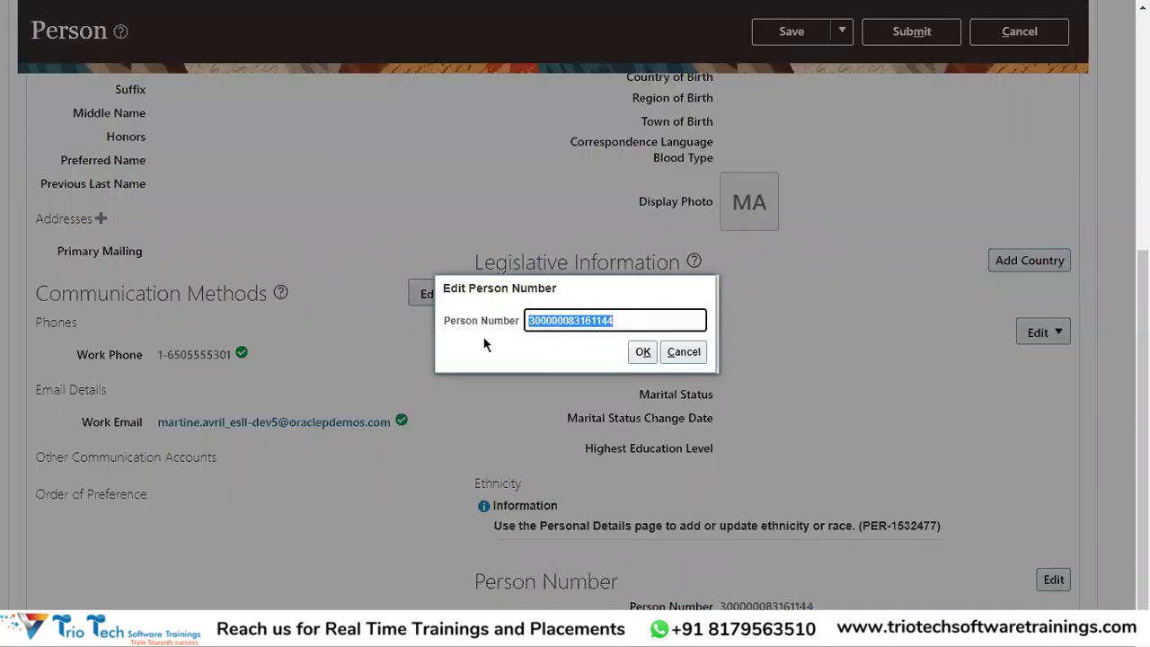
click(629, 325)
drag(628, 322, 436, 336)
key(BackSpace)
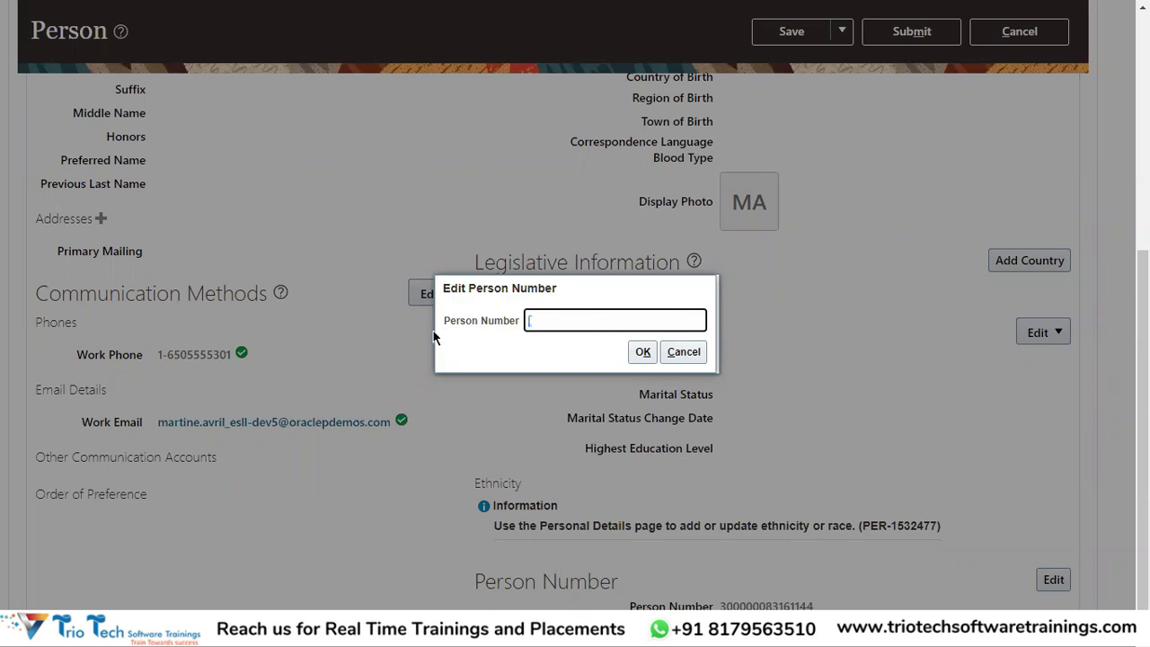
click(643, 352)
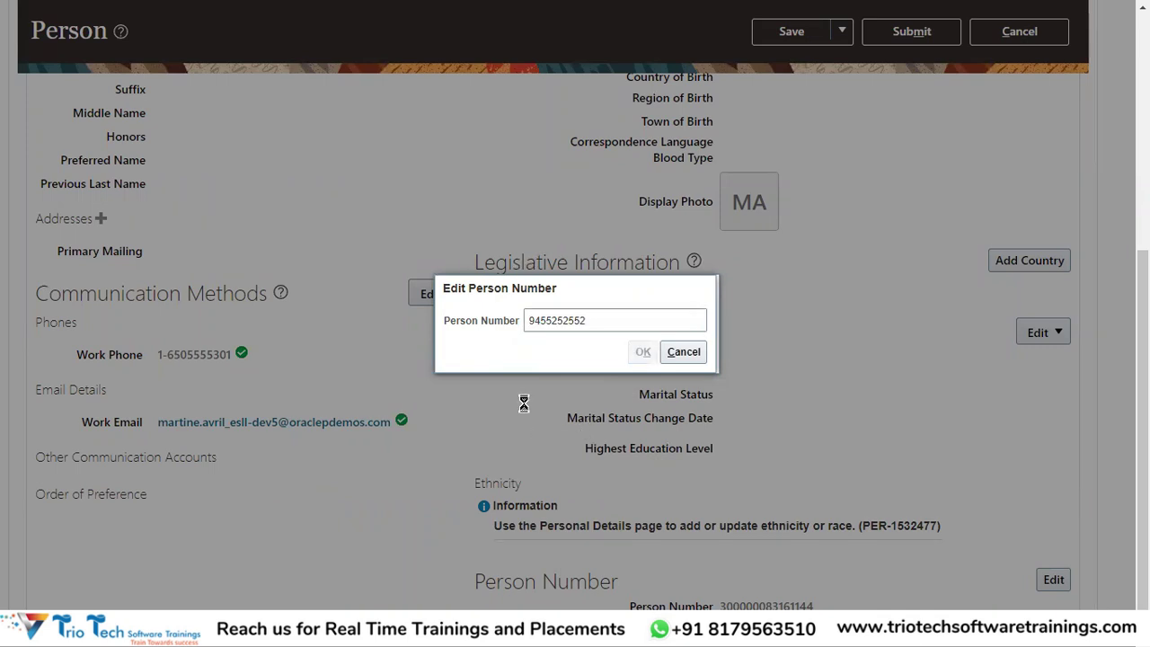
scroll(876, 198, up, 3)
click(911, 94)
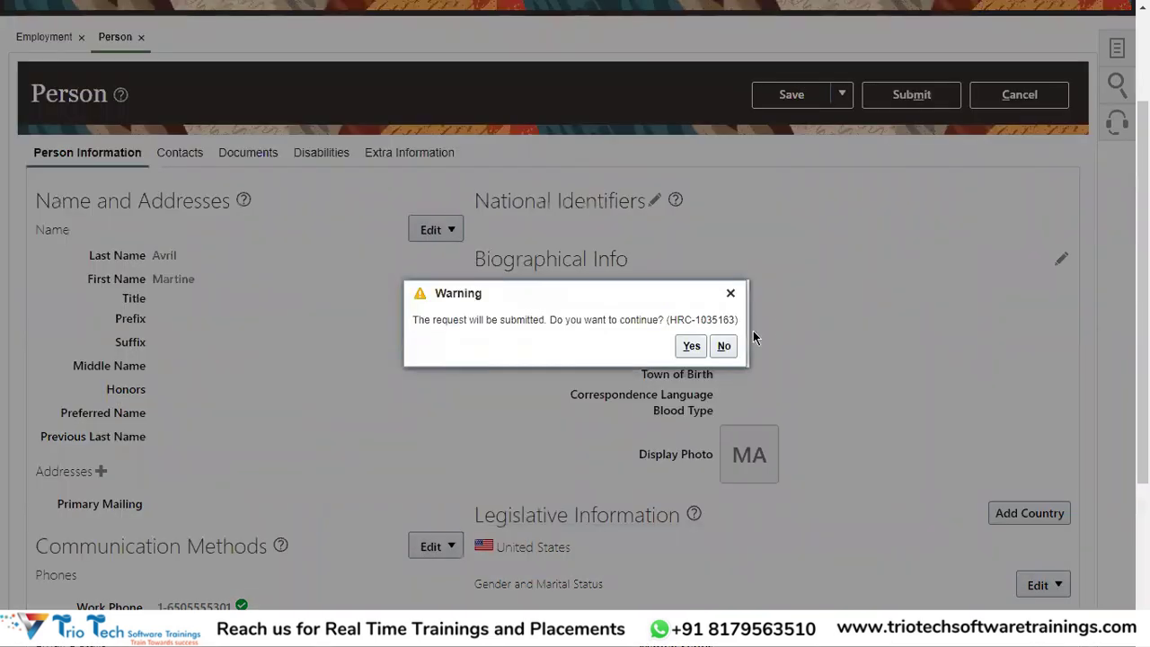
Accept the submission warning and acknowledge the confirmation to return to the Employment page
click(691, 346)
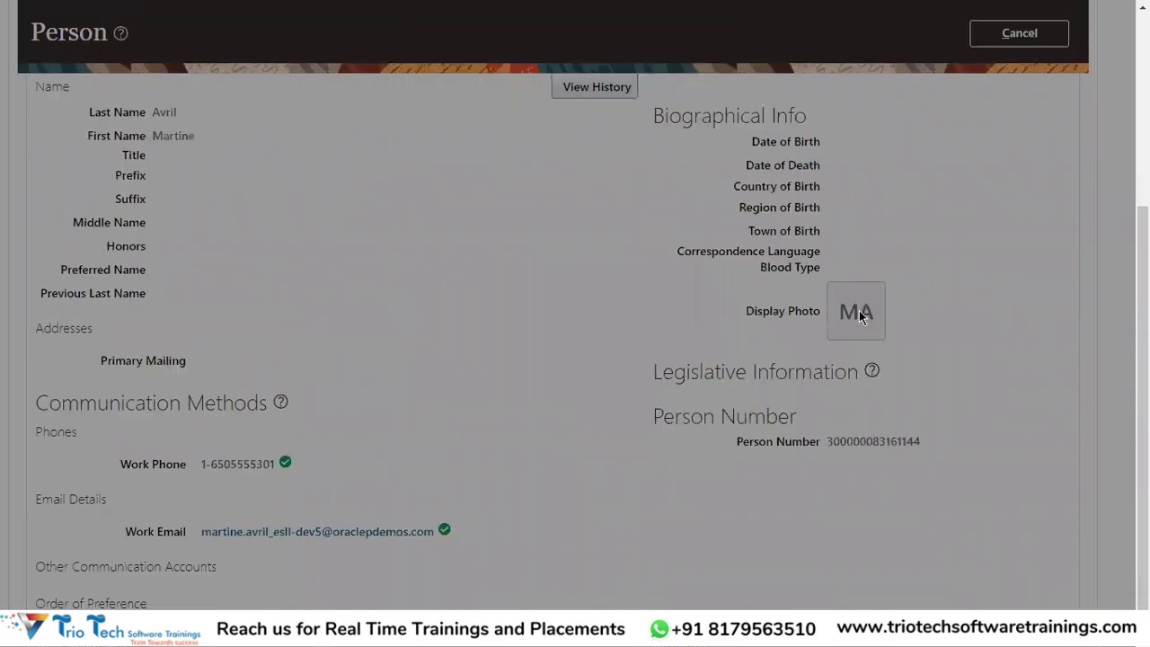
click(622, 346)
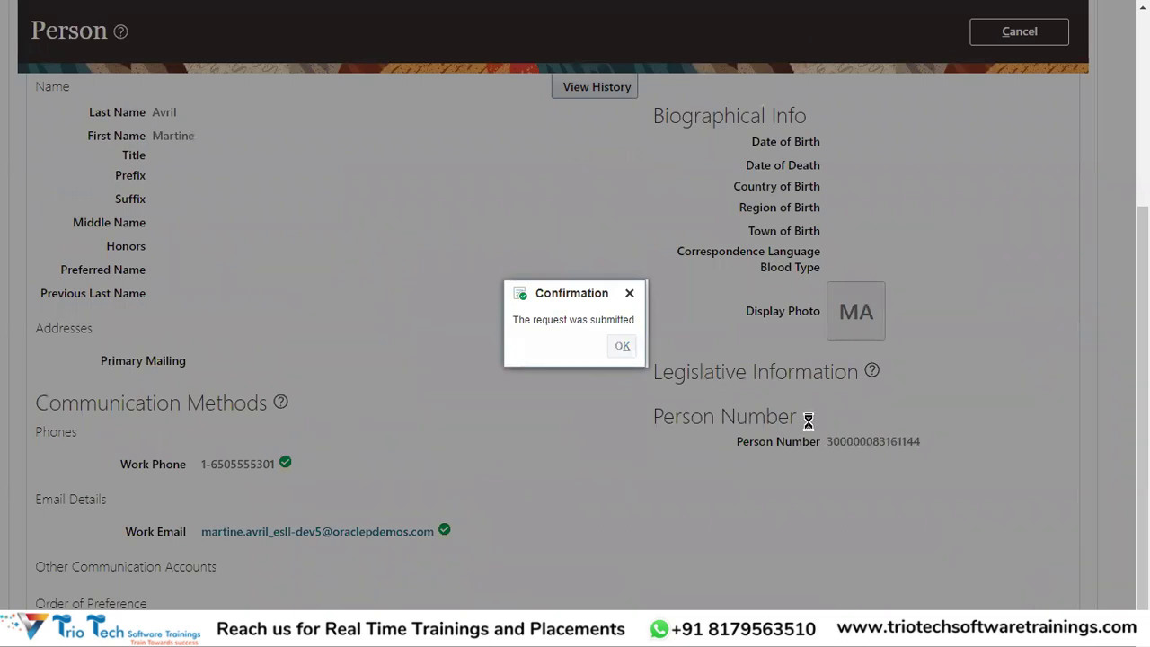
scroll(867, 386, down, 5)
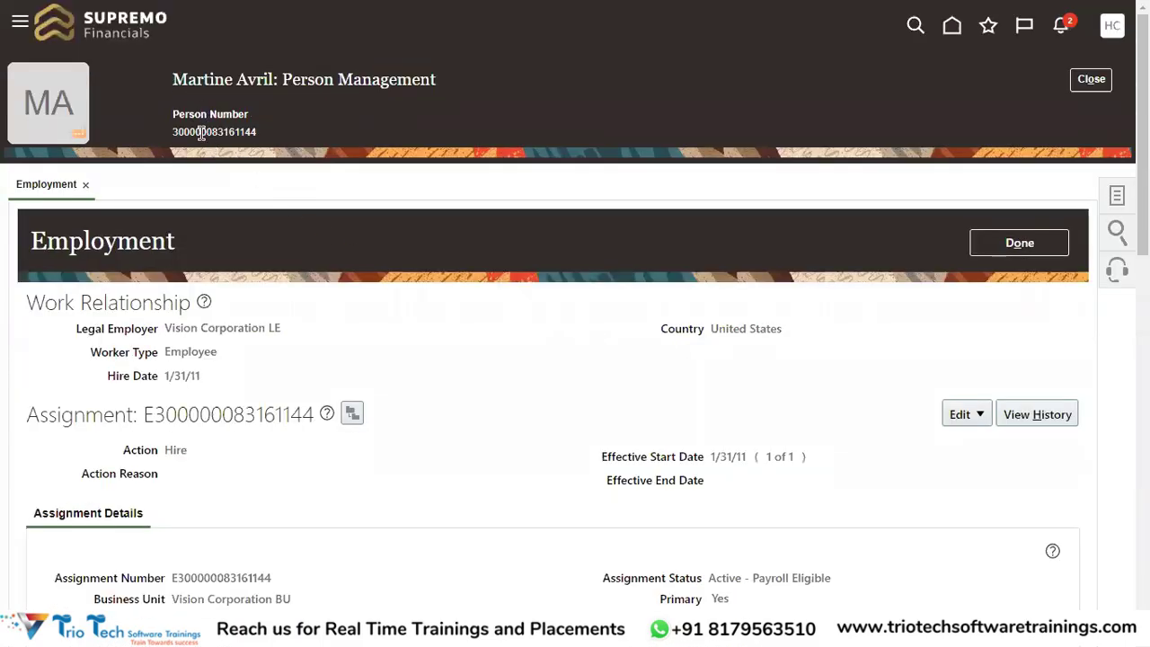
Copy the employee's name from the header, search for it in Person Management, and open the record
double_click(193, 132)
drag(172, 79, 245, 79)
key(ctrl+c)
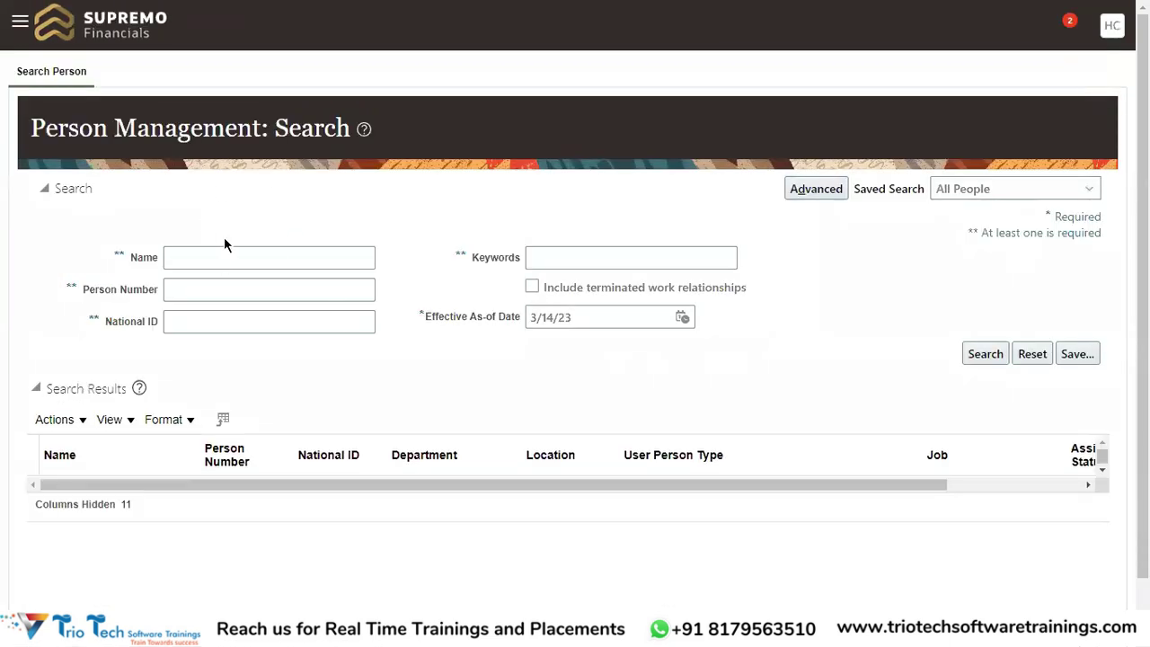
click(217, 258)
key(ctrl+v)
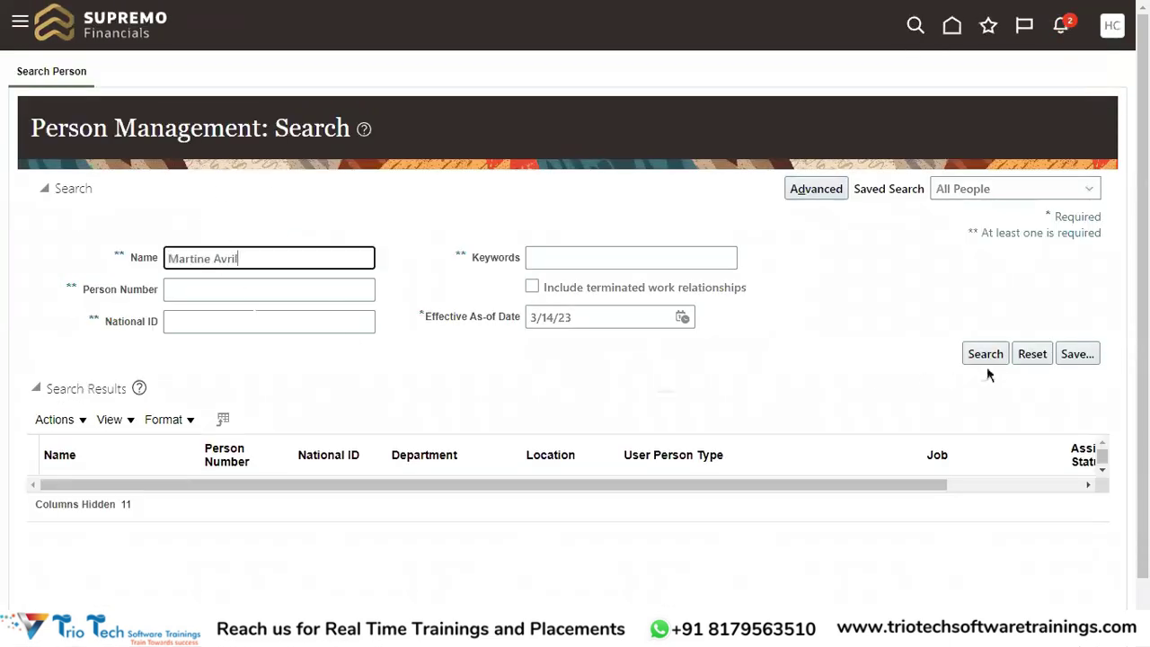
click(983, 356)
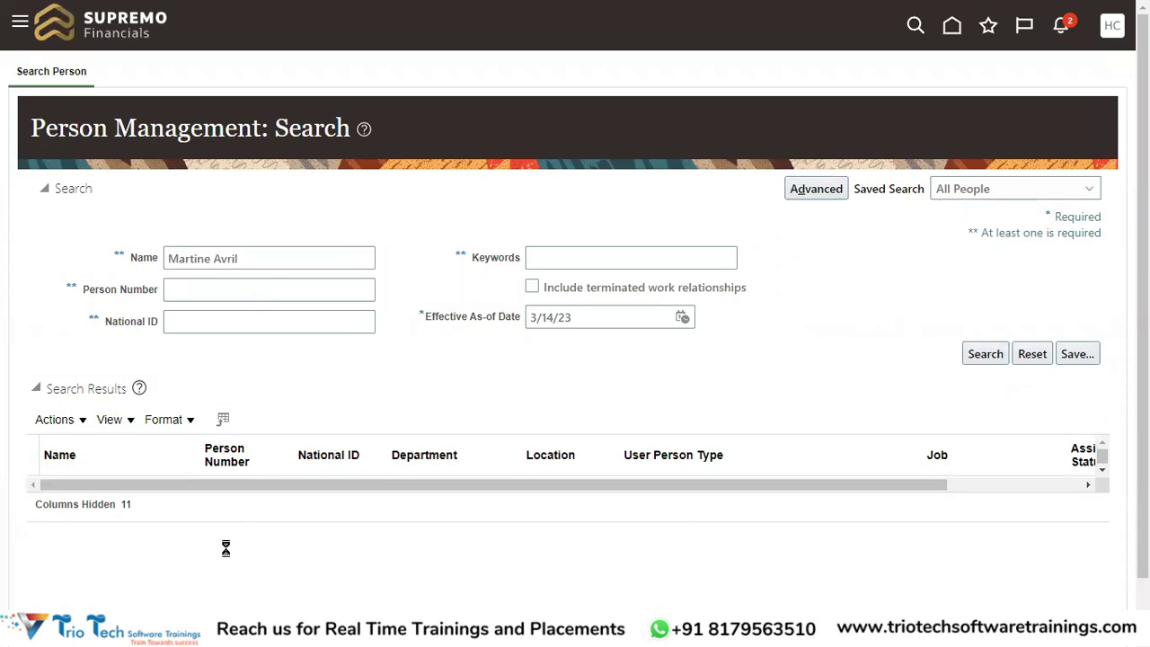
click(77, 493)
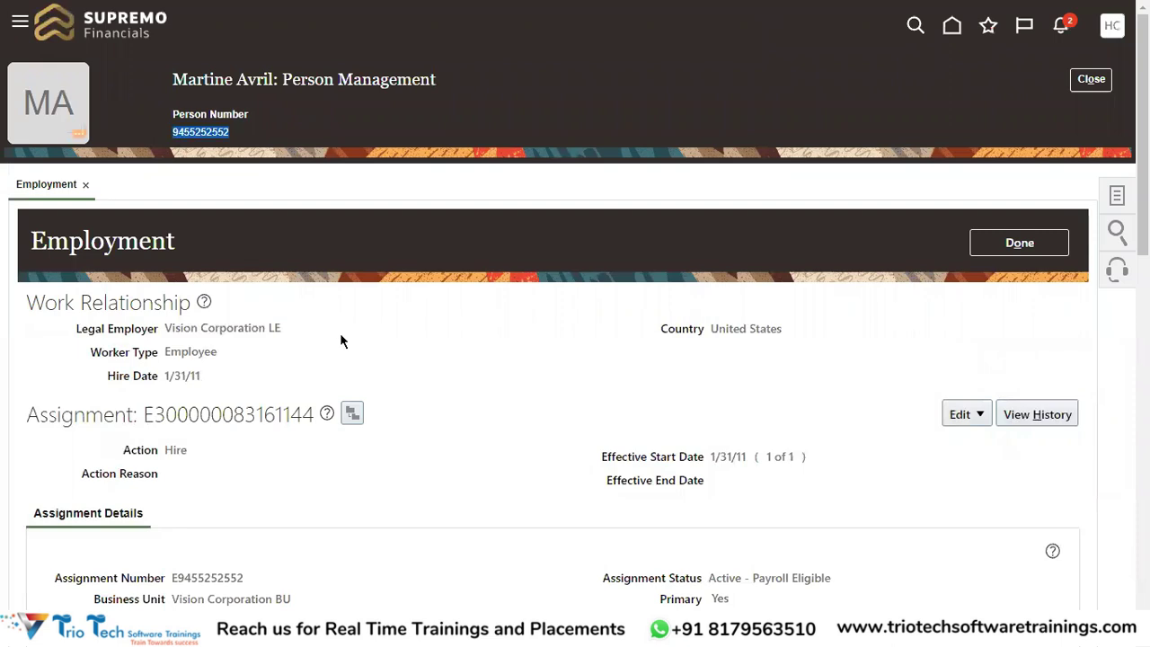
Check that the new person number appears in the record's header
click(339, 188)
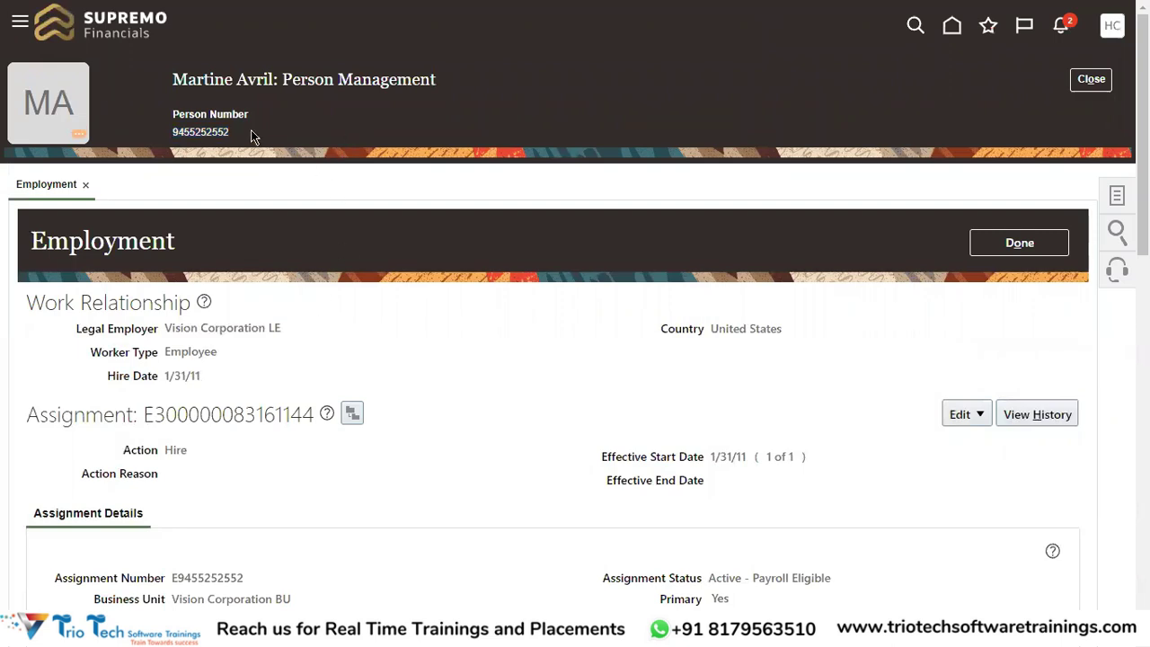
double_click(199, 129)
click(185, 139)
double_click(183, 134)
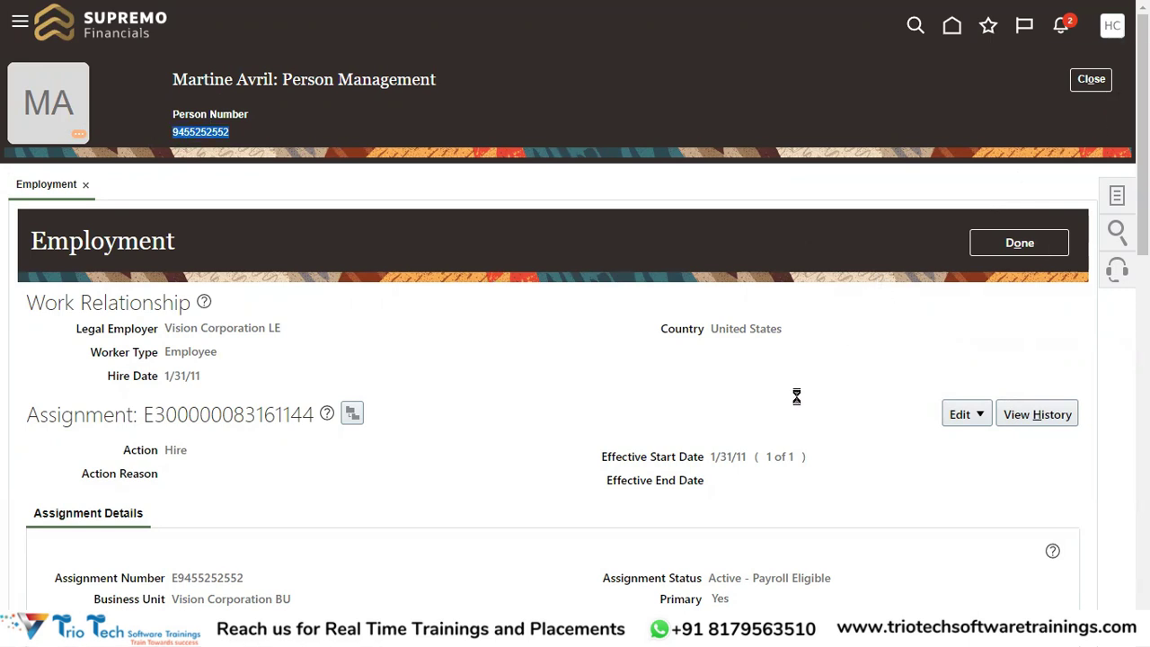
click(799, 282)
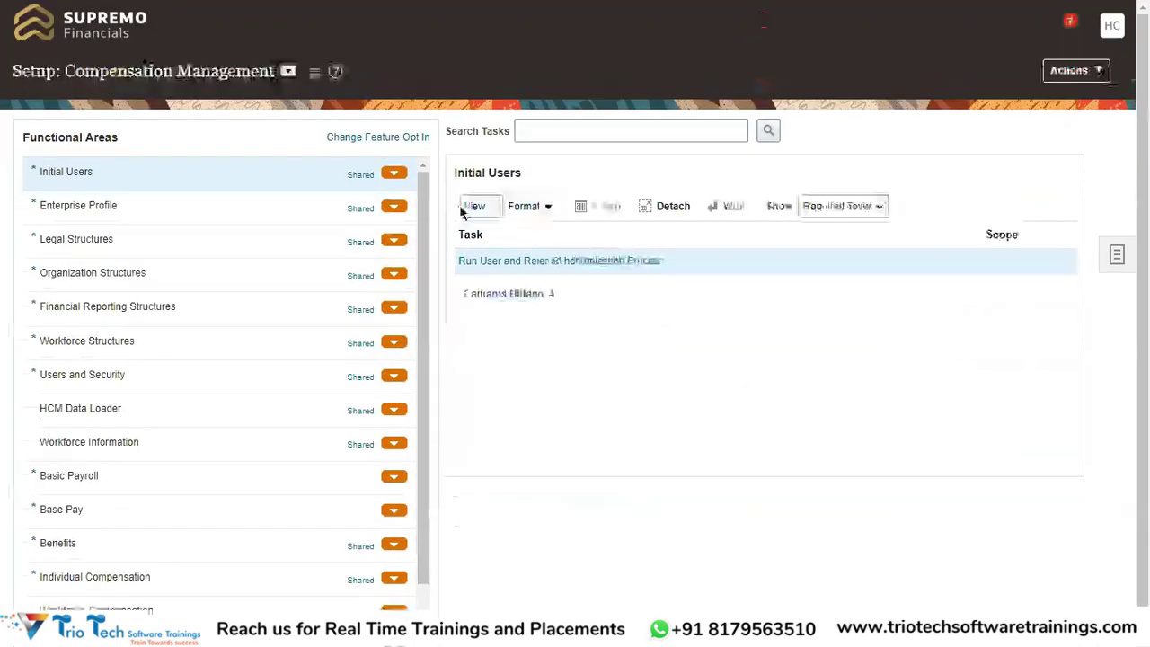
Find the Manage Enterprise HCM Information task and open Vijaya Center in Correct mode
click(533, 134)
text(Manage Enterprise)
key(Return)
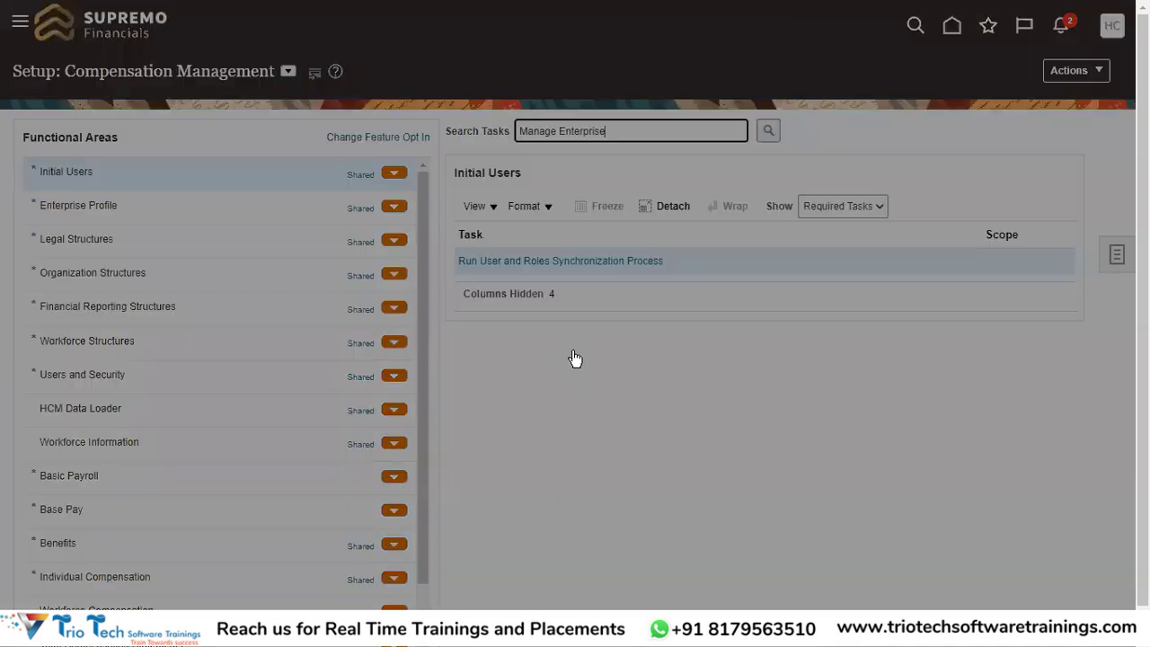
click(437, 321)
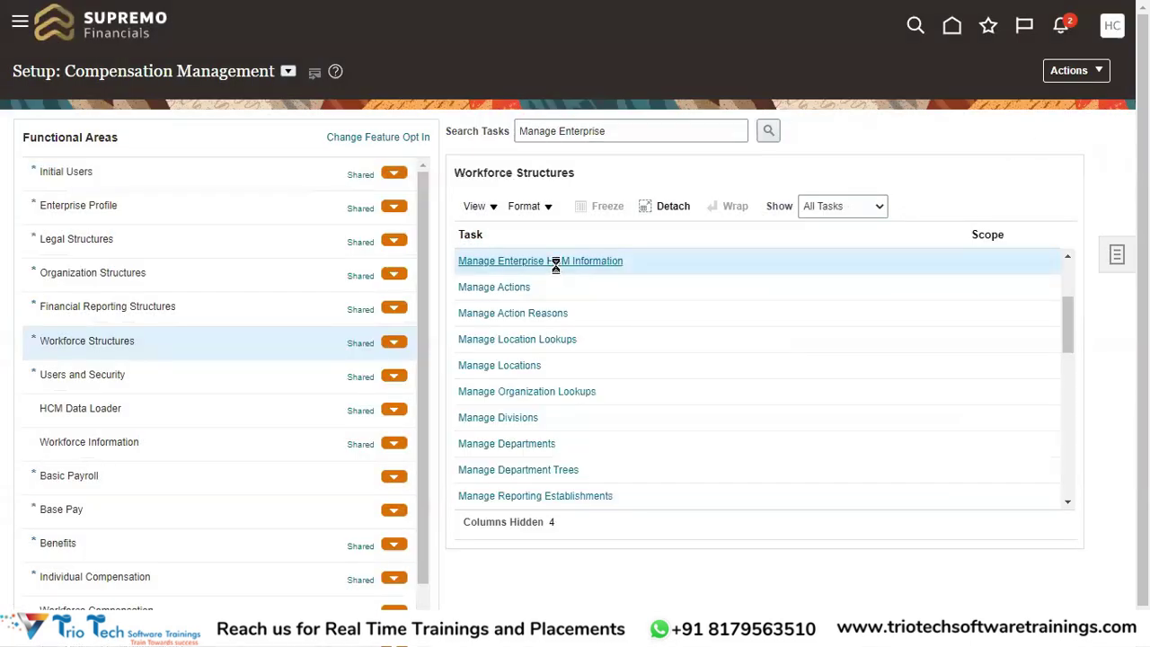
click(552, 261)
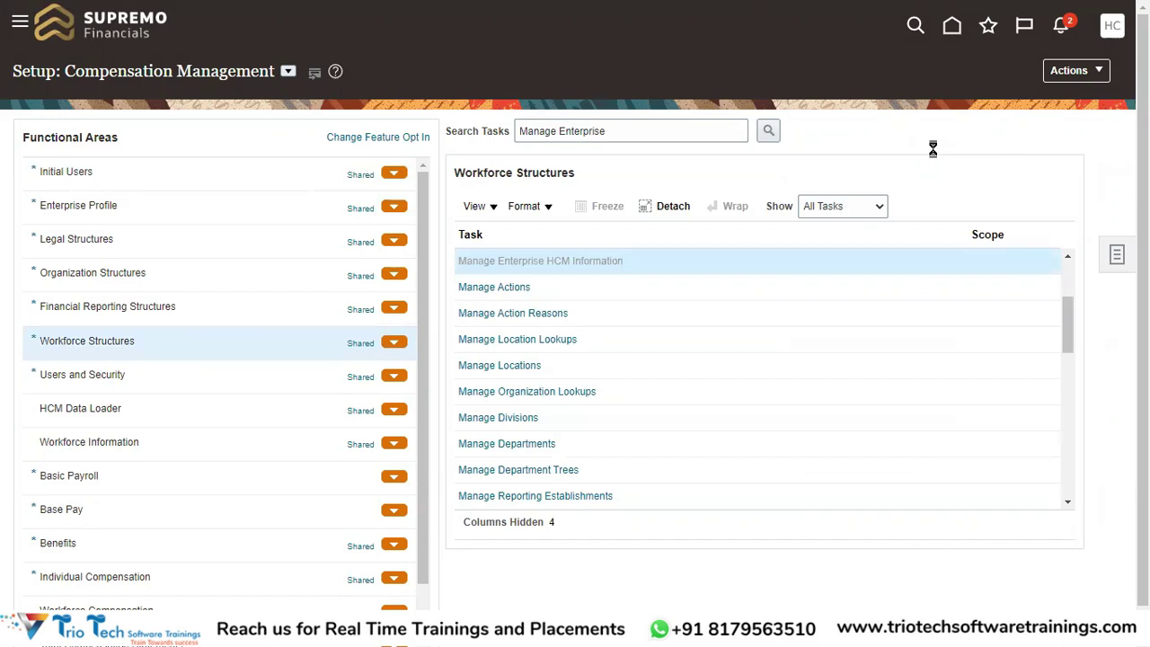
click(850, 84)
click(865, 134)
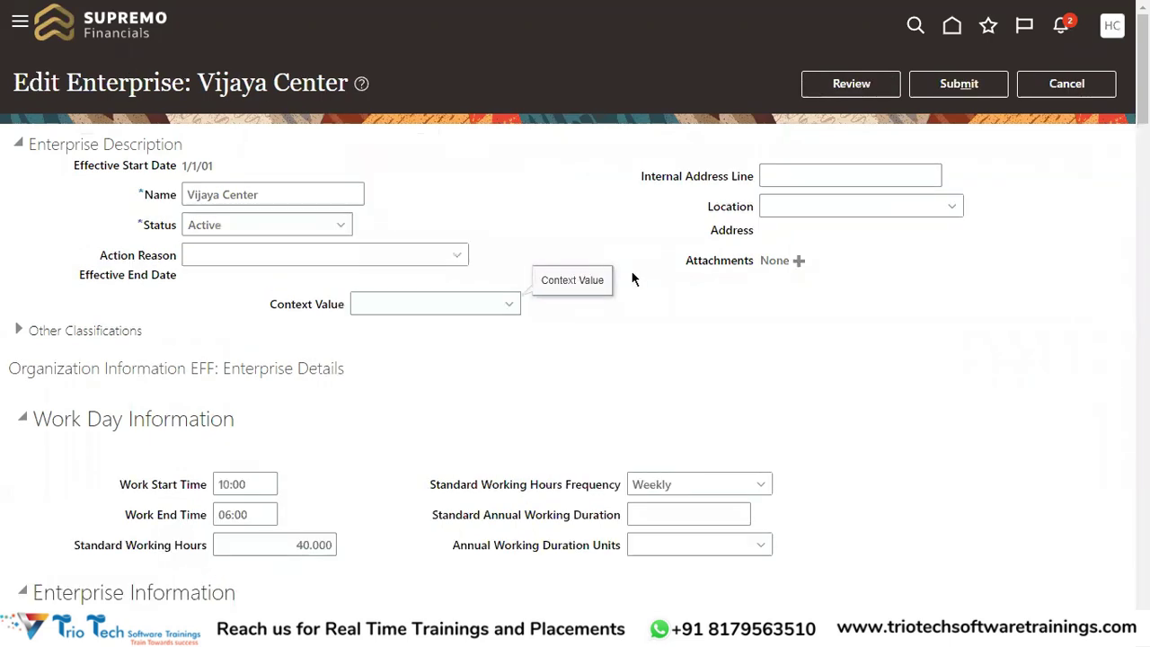
Set Person Number Generation Method to Automatic Upon Final Save
scroll(632, 280, down, 7)
scroll(760, 243, up, 1)
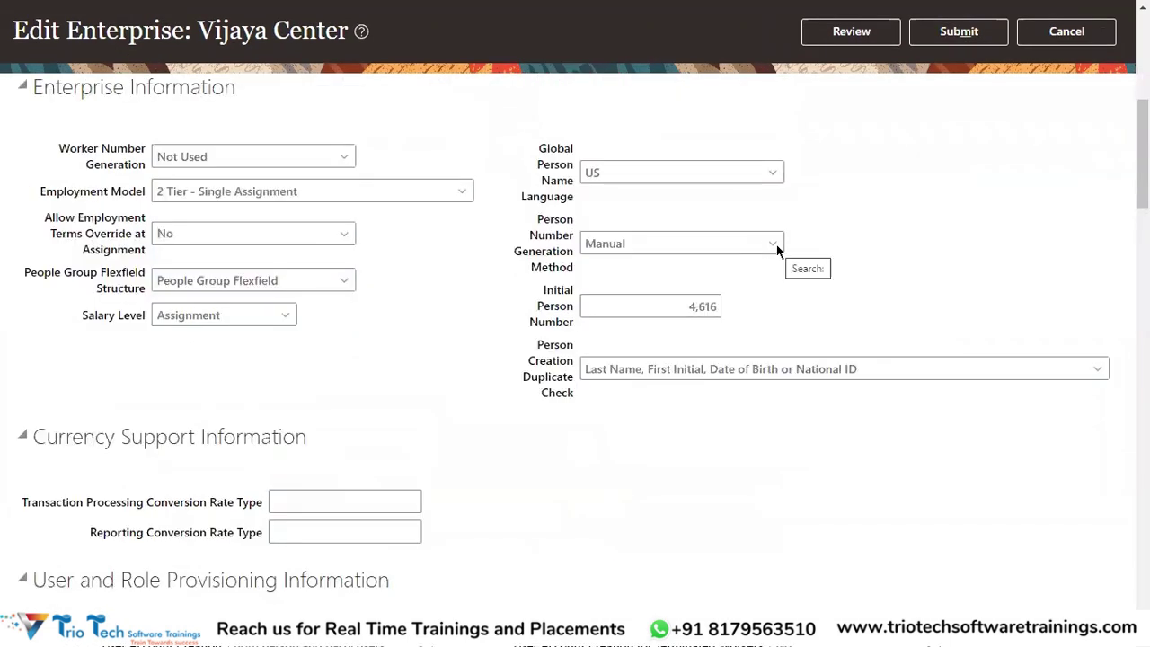
click(683, 244)
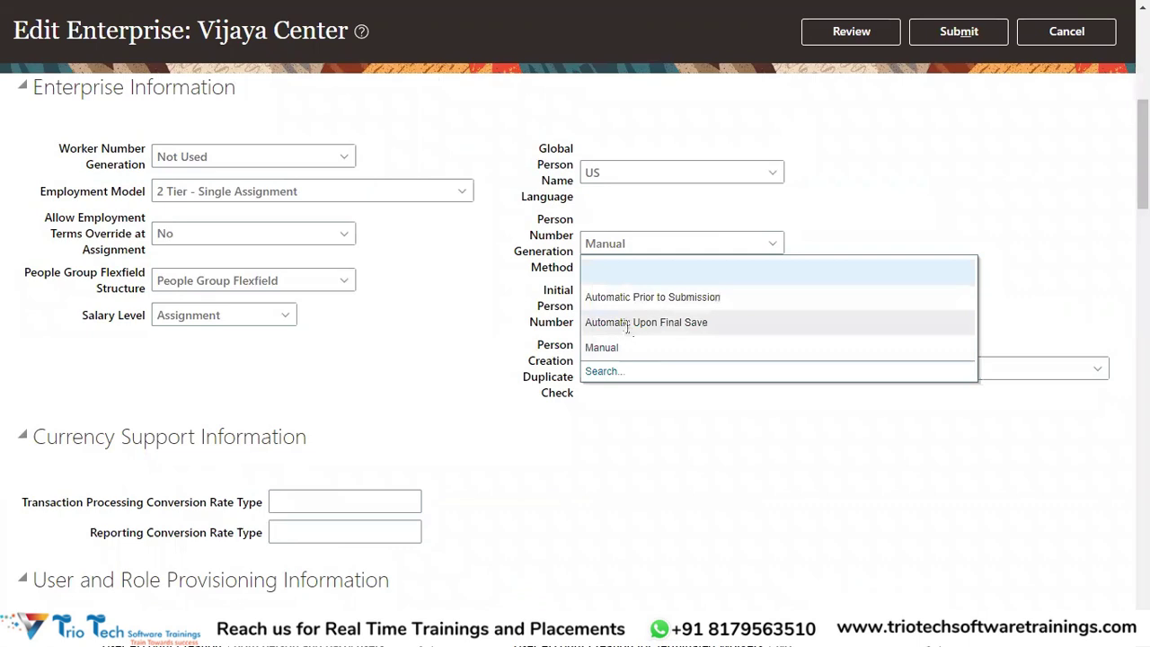
key(Escape)
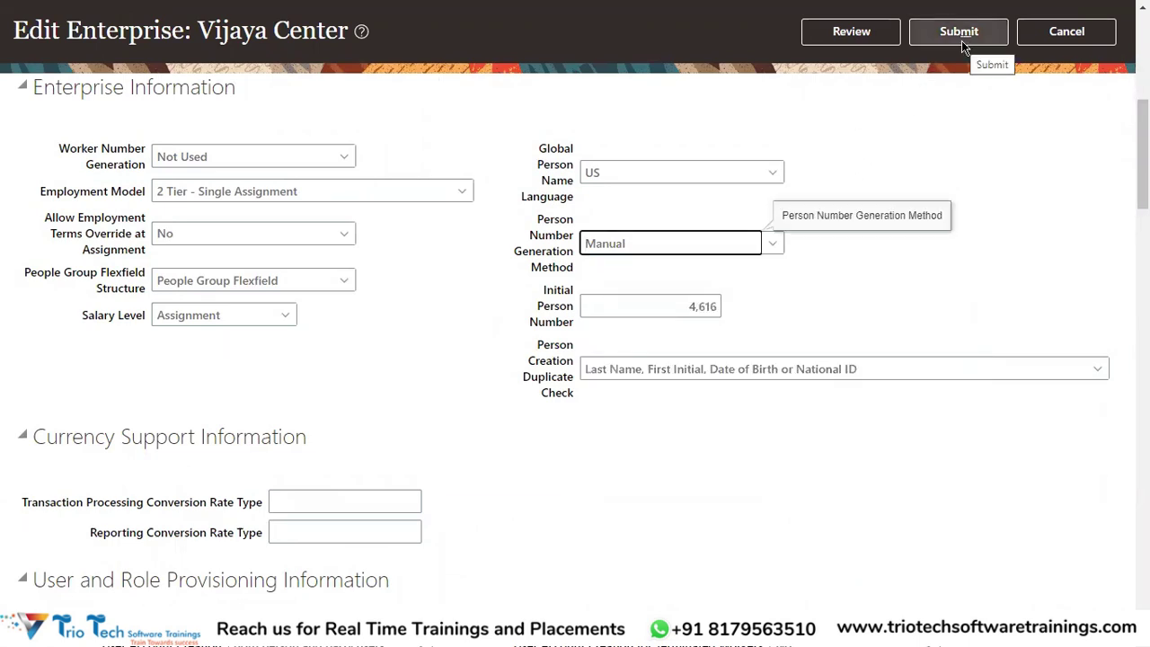
Submit and confirm the enterprise correction, then verify the saved generation method value
click(960, 36)
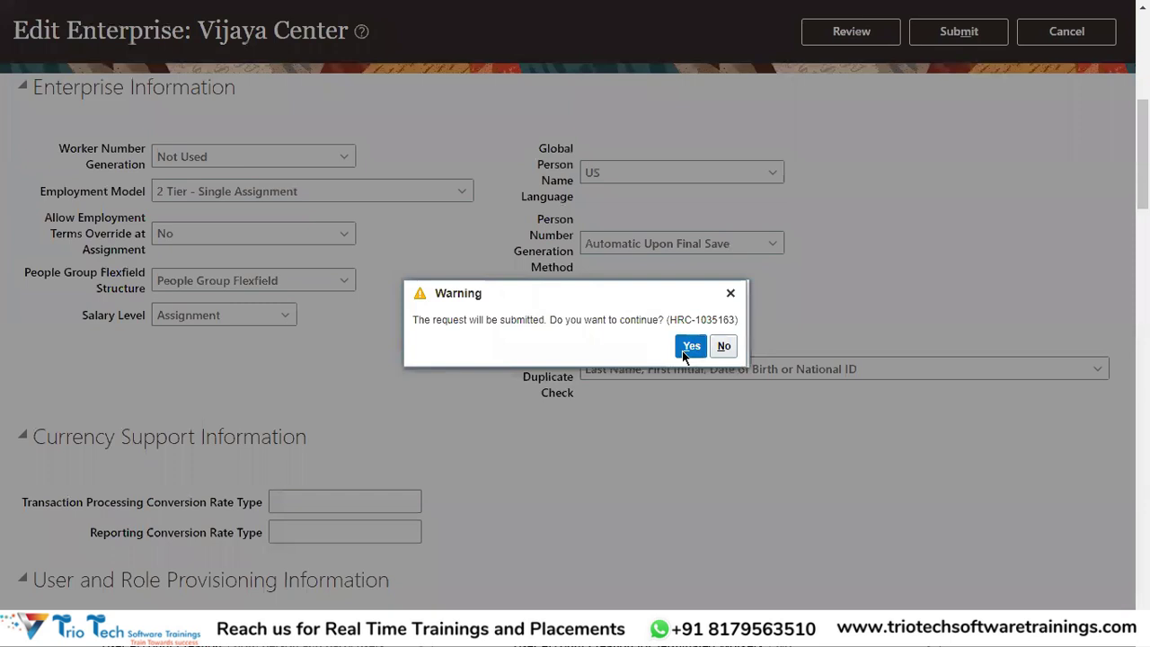
click(690, 345)
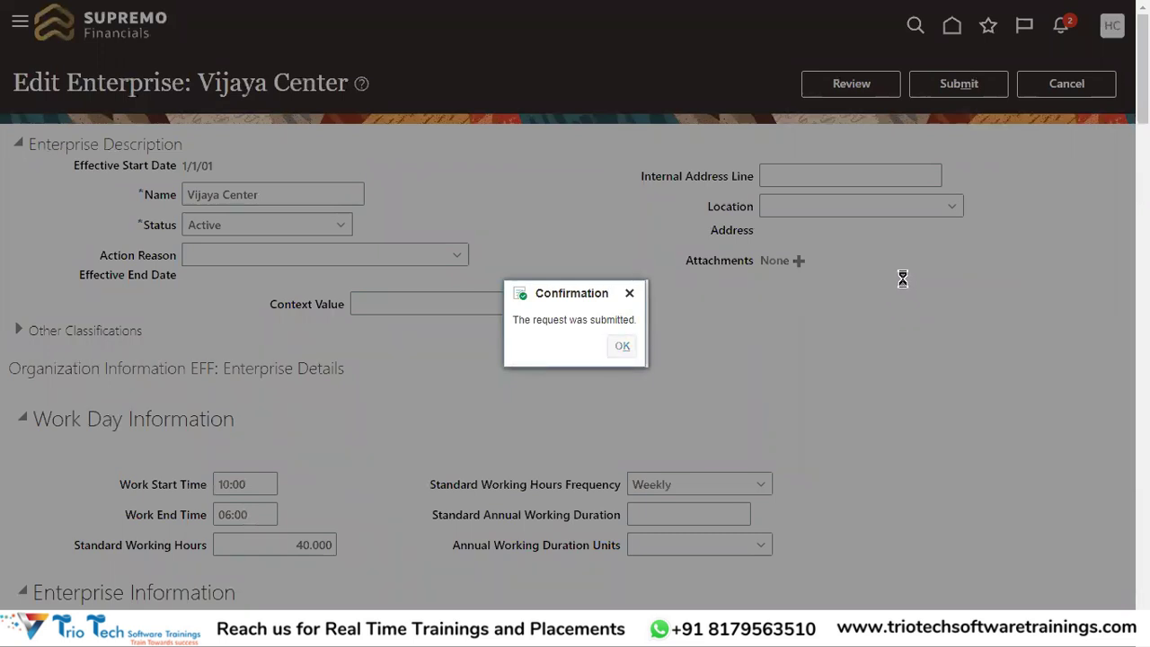
key(Return)
scroll(799, 468, down, 3)
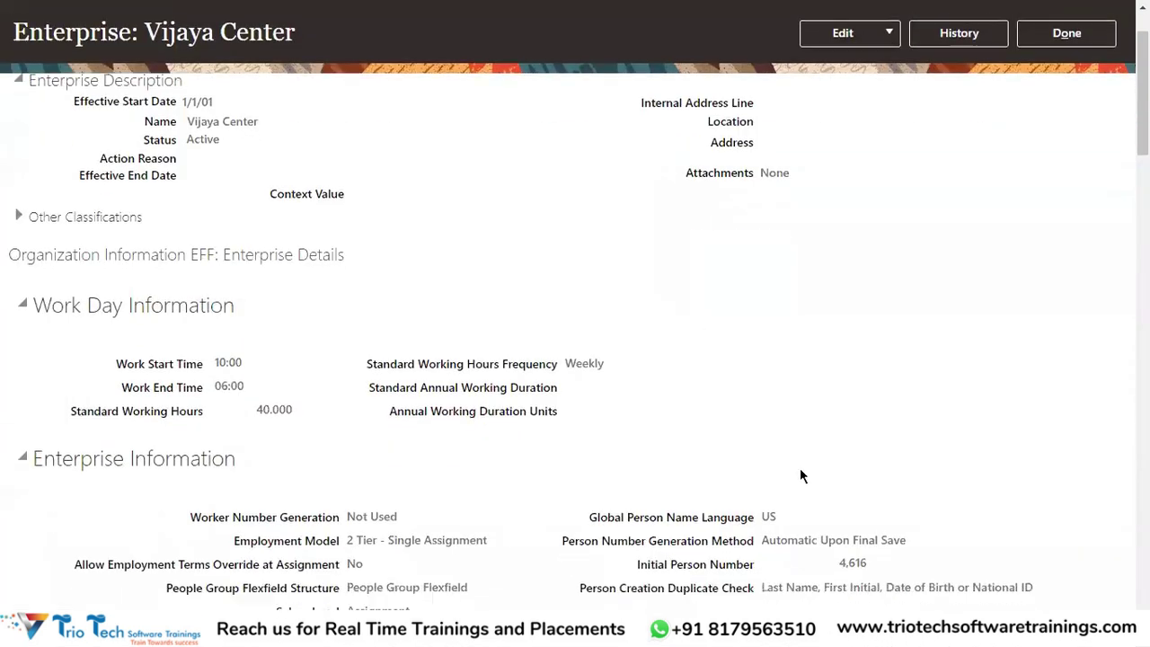
double_click(789, 436)
scroll(958, 178, up, 3)
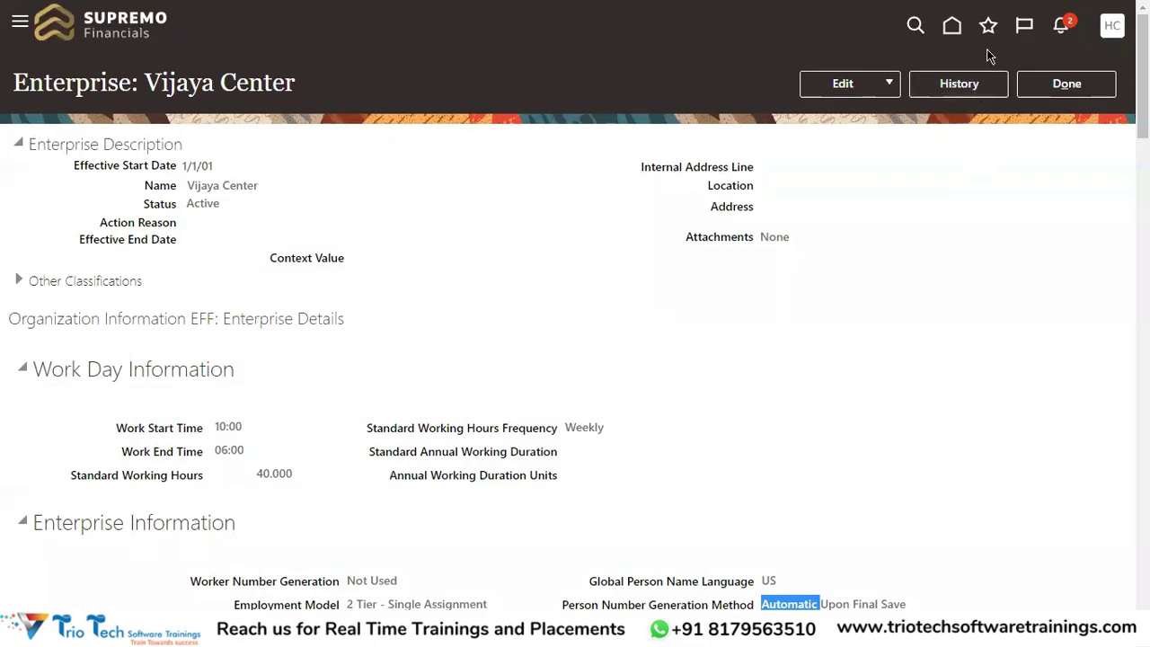